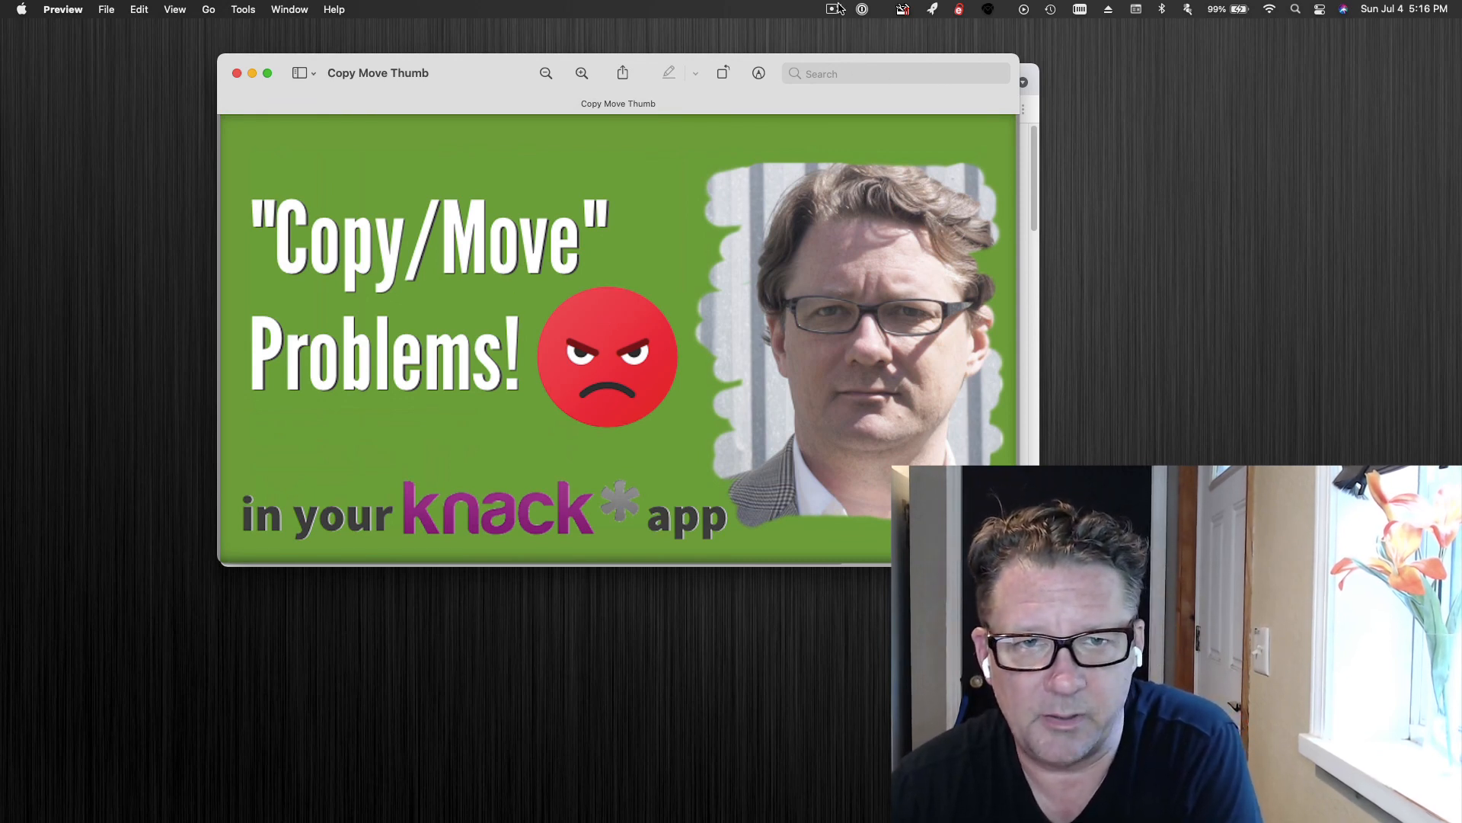
{"action": "left_click", "coordinate": [838, 9]}
{"action": "left_click", "coordinate": [841, 47]}
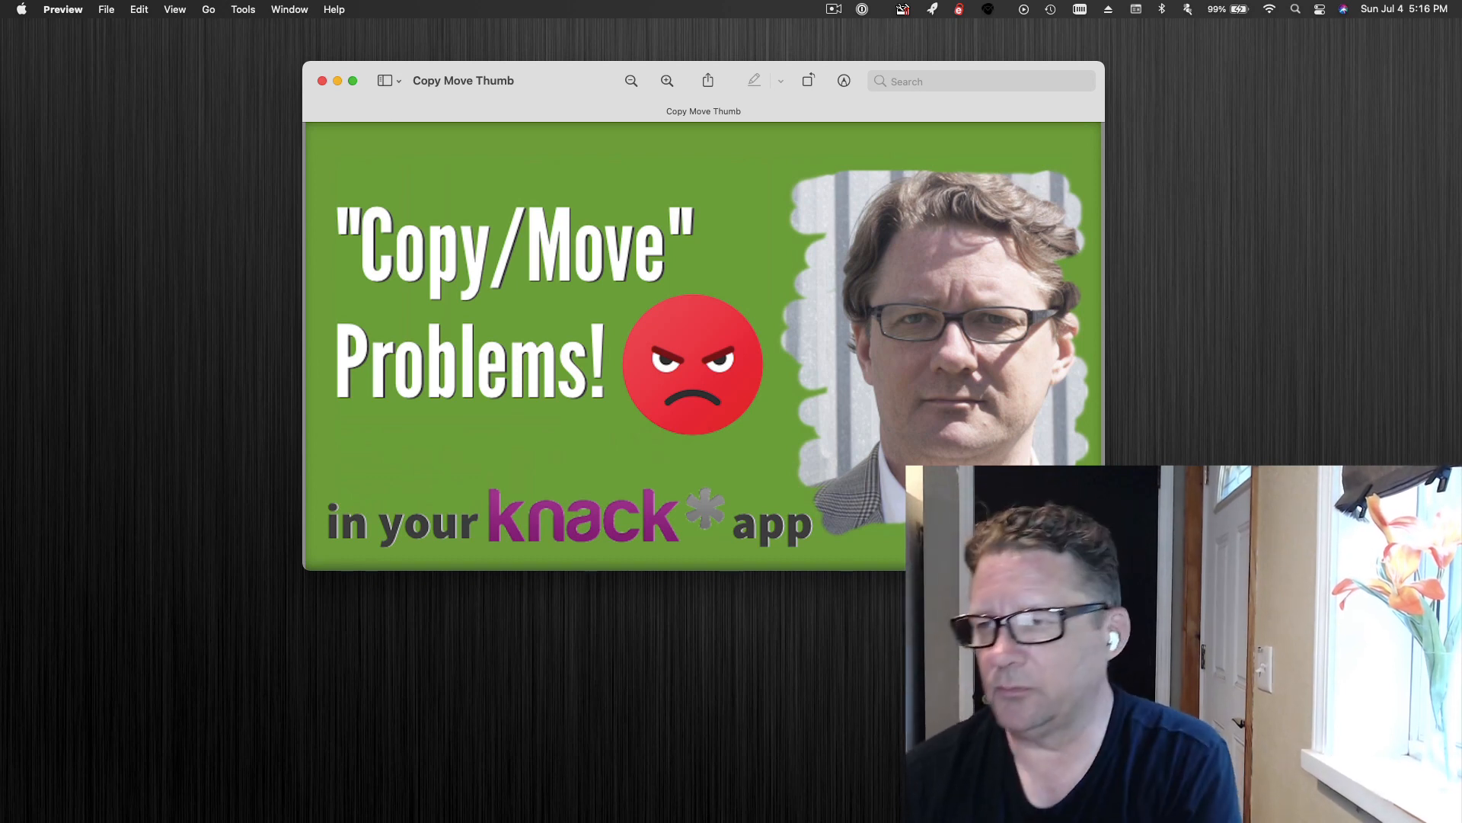
Step: Switch to the Knack Builder in Chrome and inspect the edit options of the details view on the Order Details page
{"action": "left_click_drag", "start_coordinate": [1461, 224], "coordinate": [552, 69]}
{"action": "left_click", "coordinate": [161, 259]}
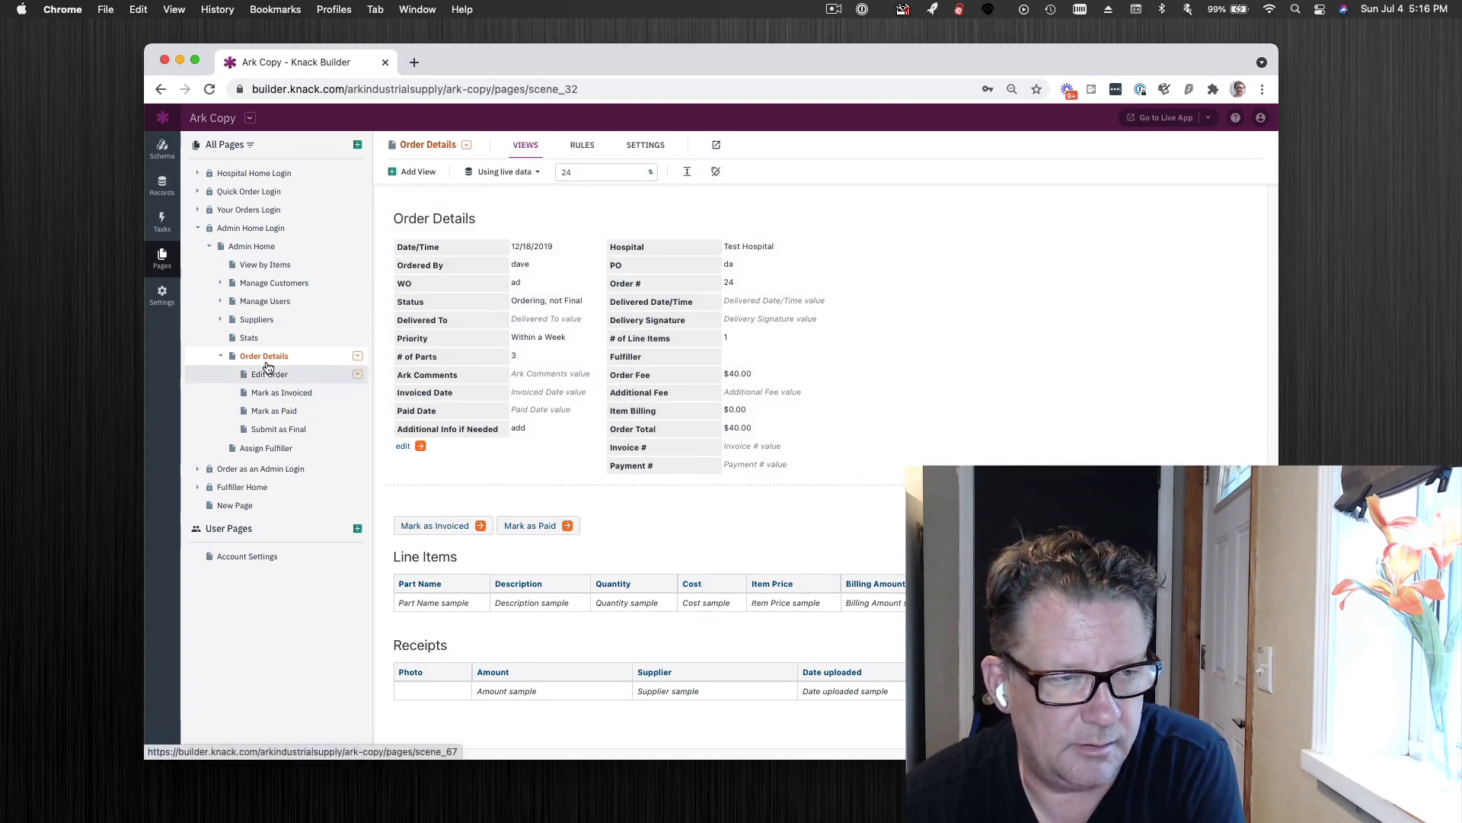
{"action": "left_click", "coordinate": [509, 306]}
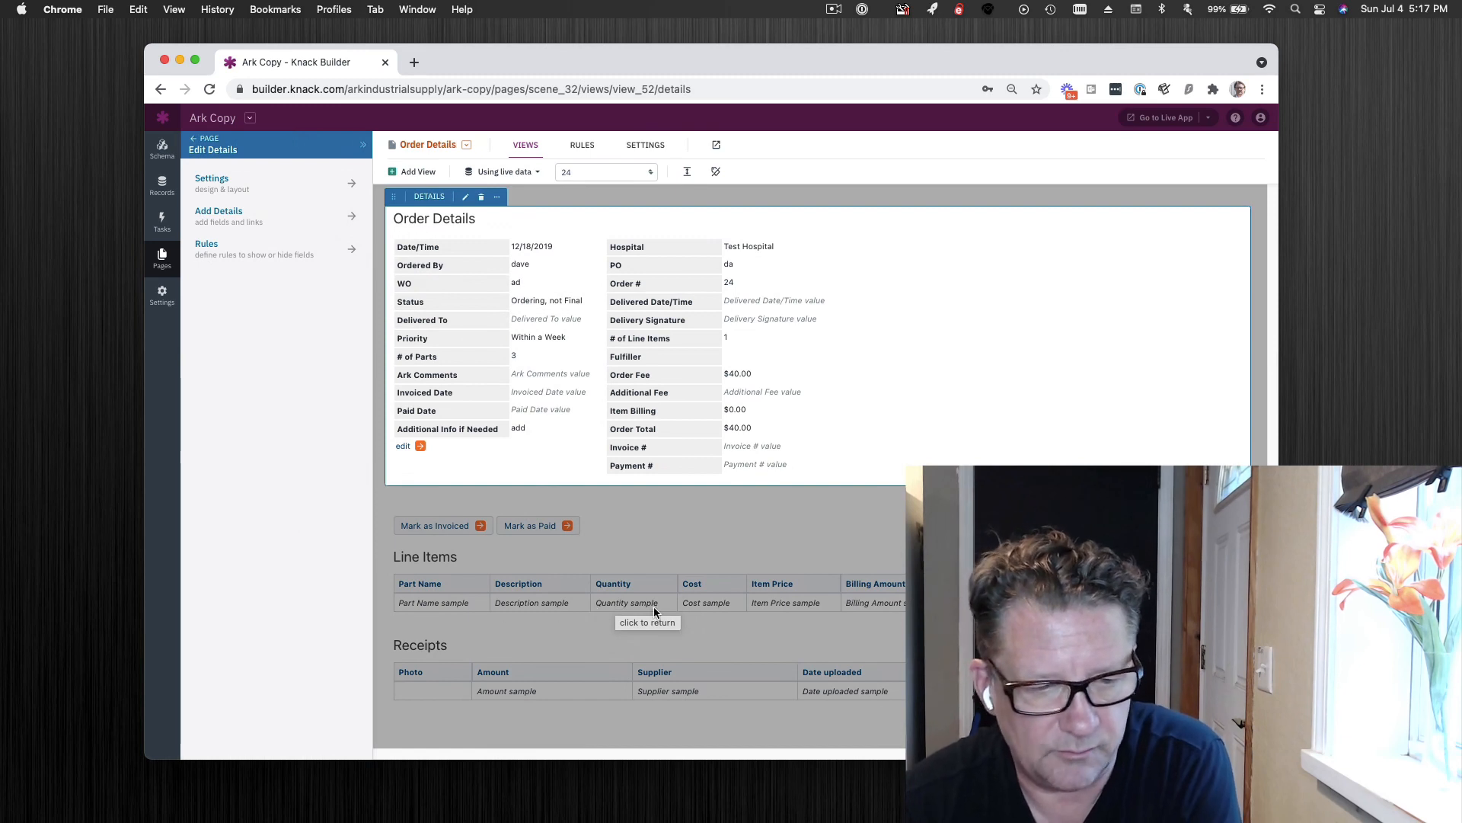
{"action": "left_click", "coordinate": [583, 505]}
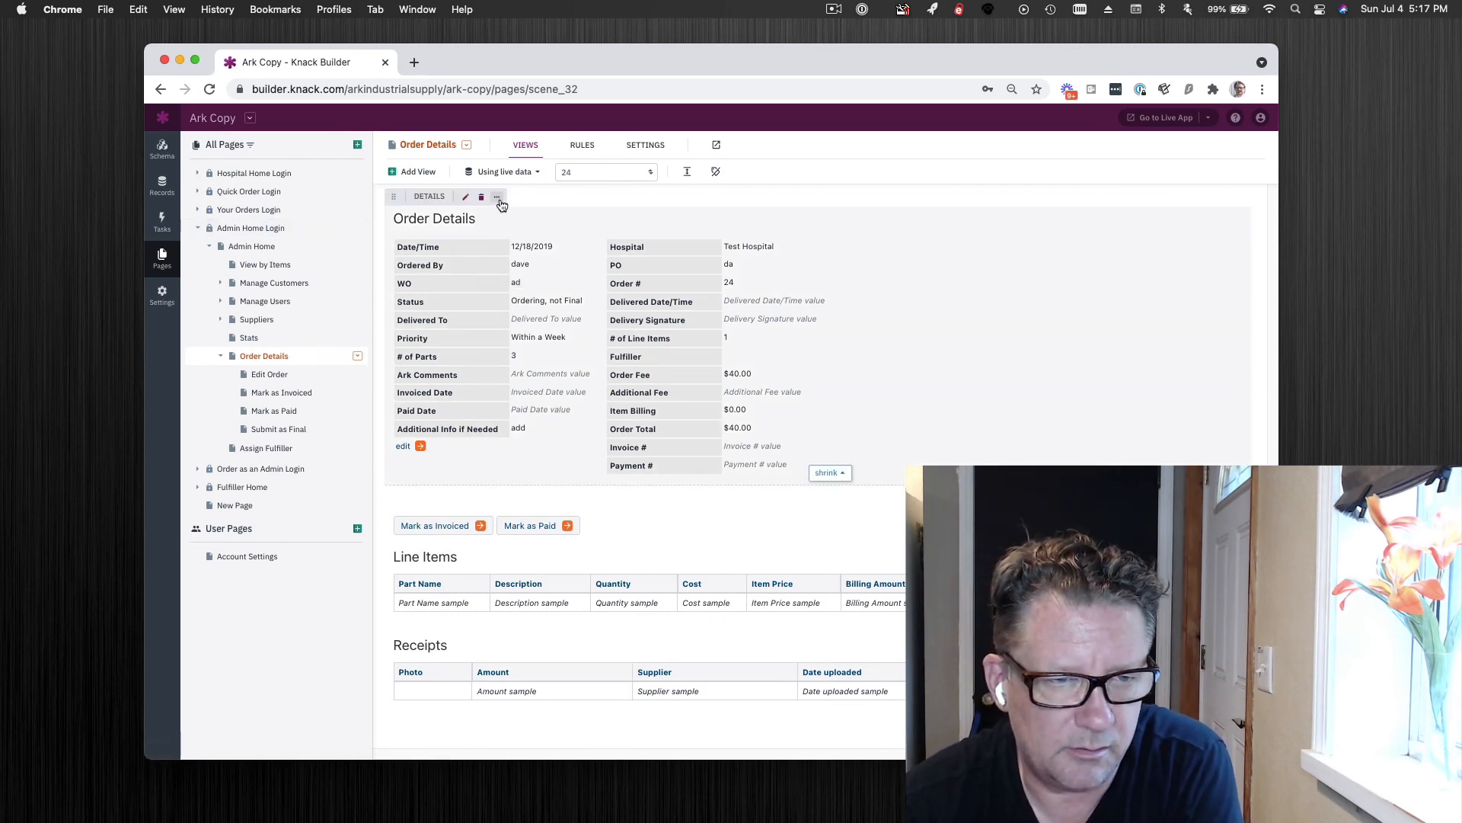
Step: Examine the destination pages offered for copying the Order Details view, and close the copy dialog without copying
{"action": "left_click", "coordinate": [498, 197]}
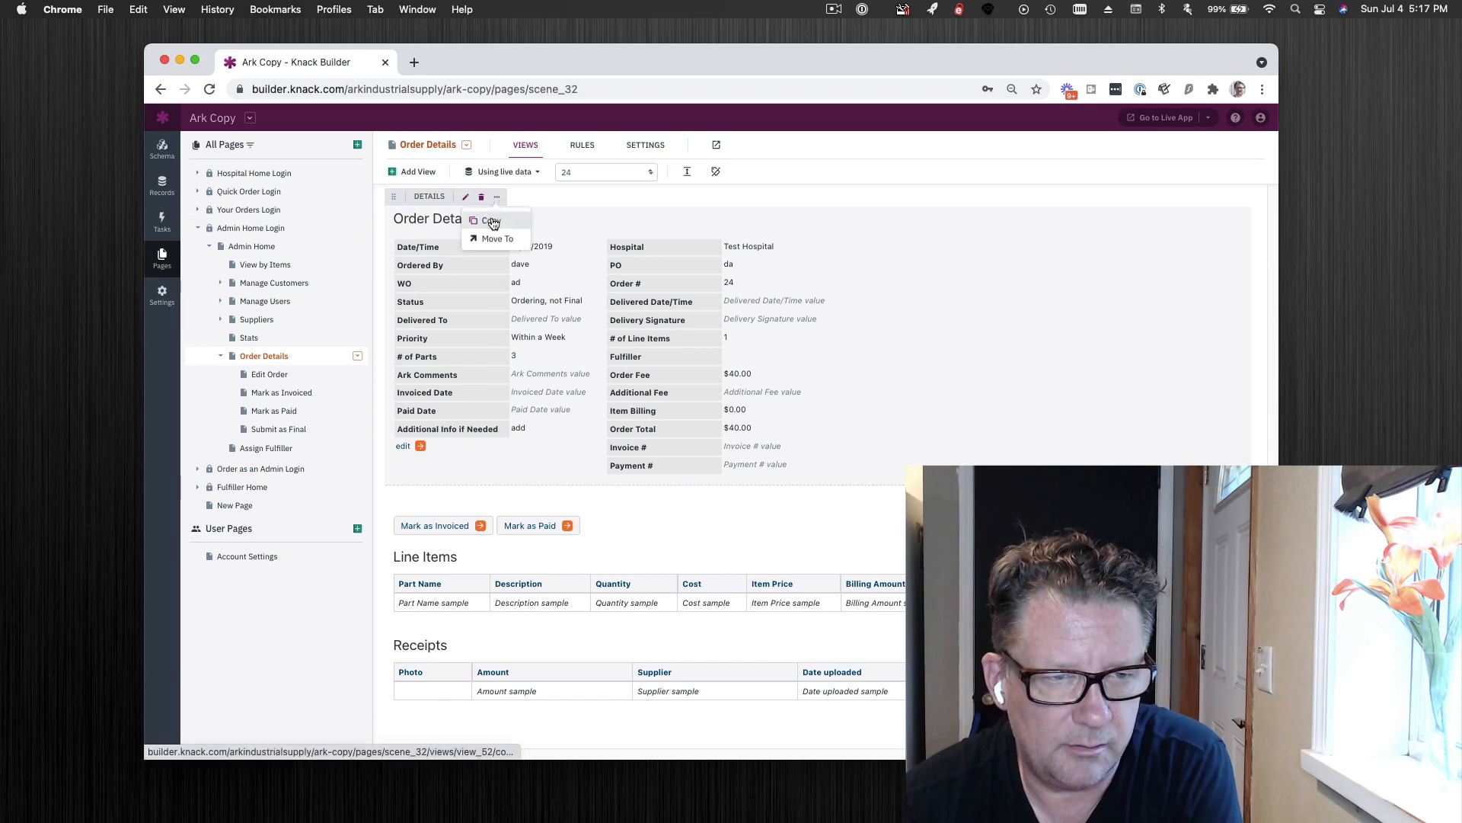
{"action": "left_click", "coordinate": [497, 228]}
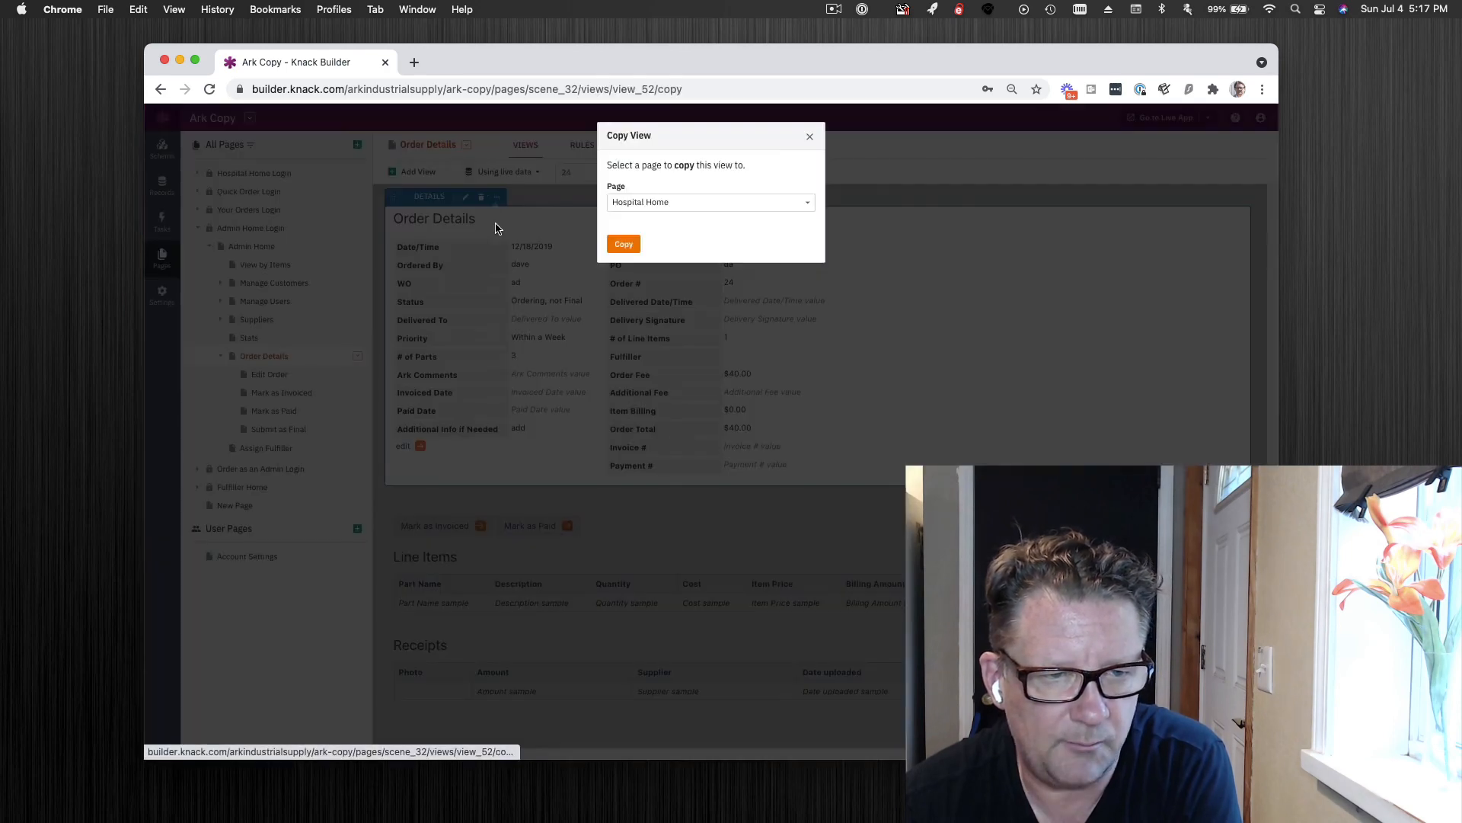
{"action": "left_click", "coordinate": [704, 204]}
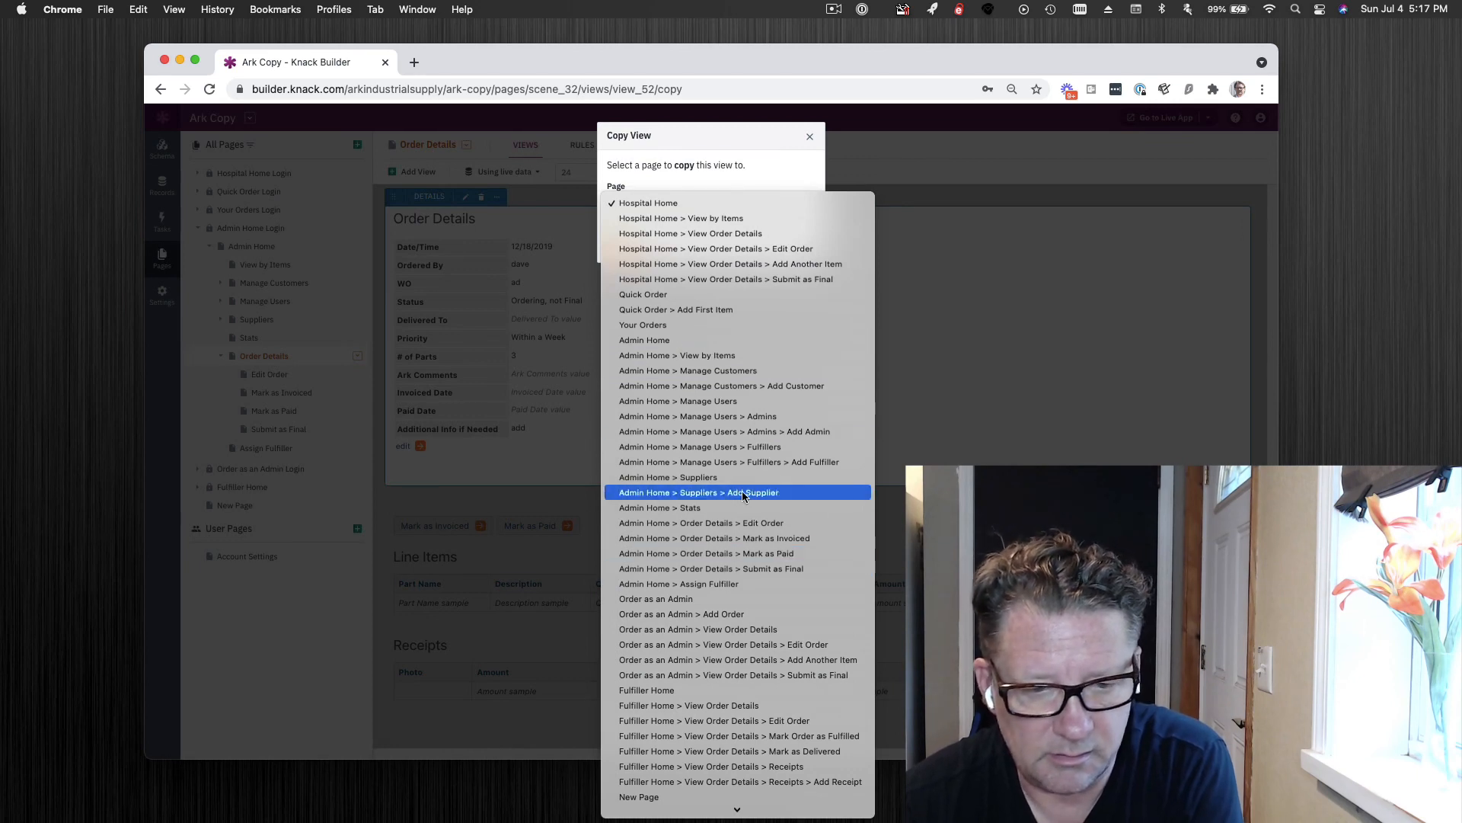
{"action": "scroll", "coordinate": [742, 491], "scroll_direction": "down", "scroll_amount": 1}
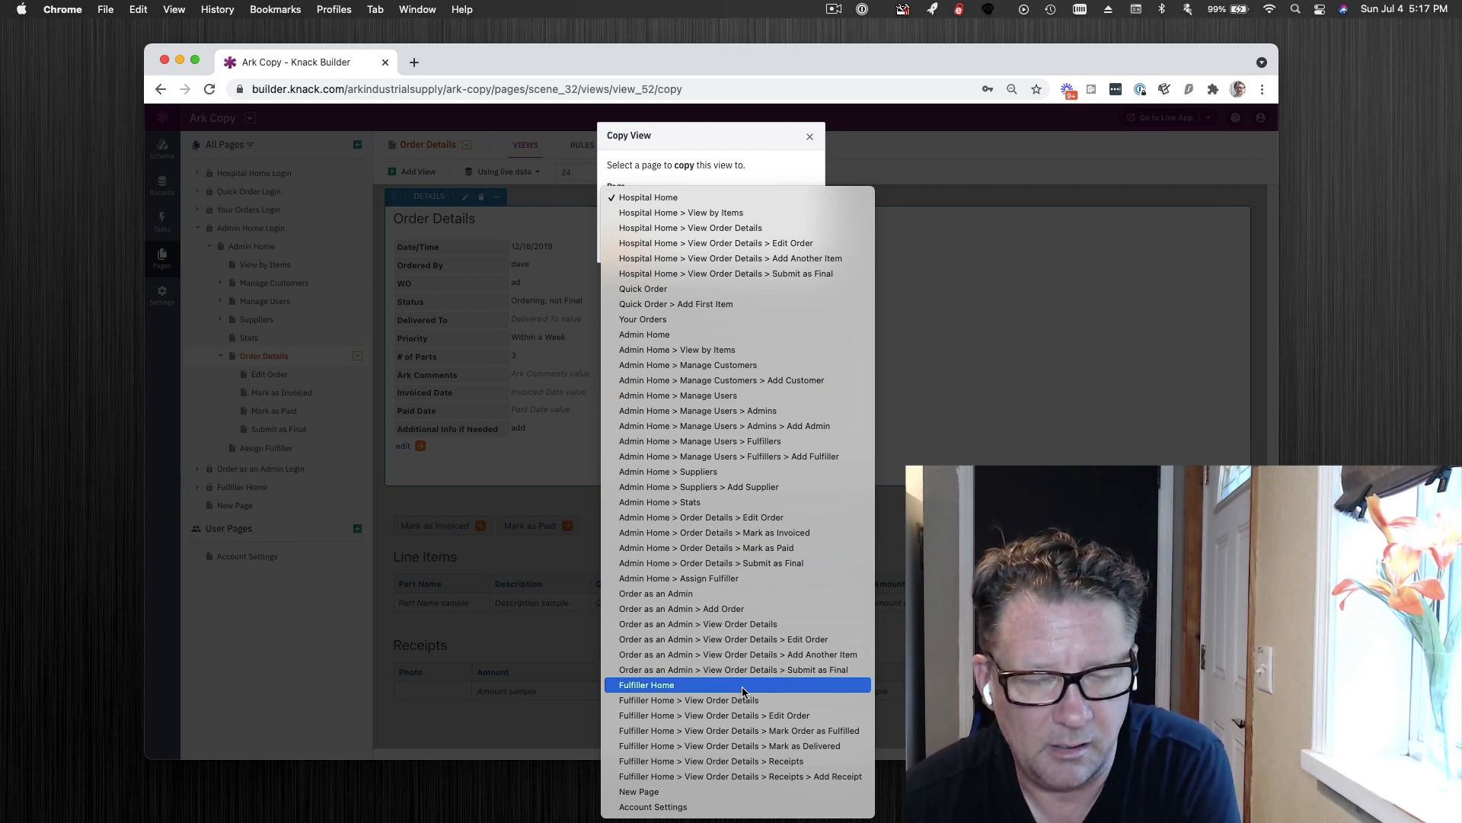
{"action": "left_click", "coordinate": [866, 62]}
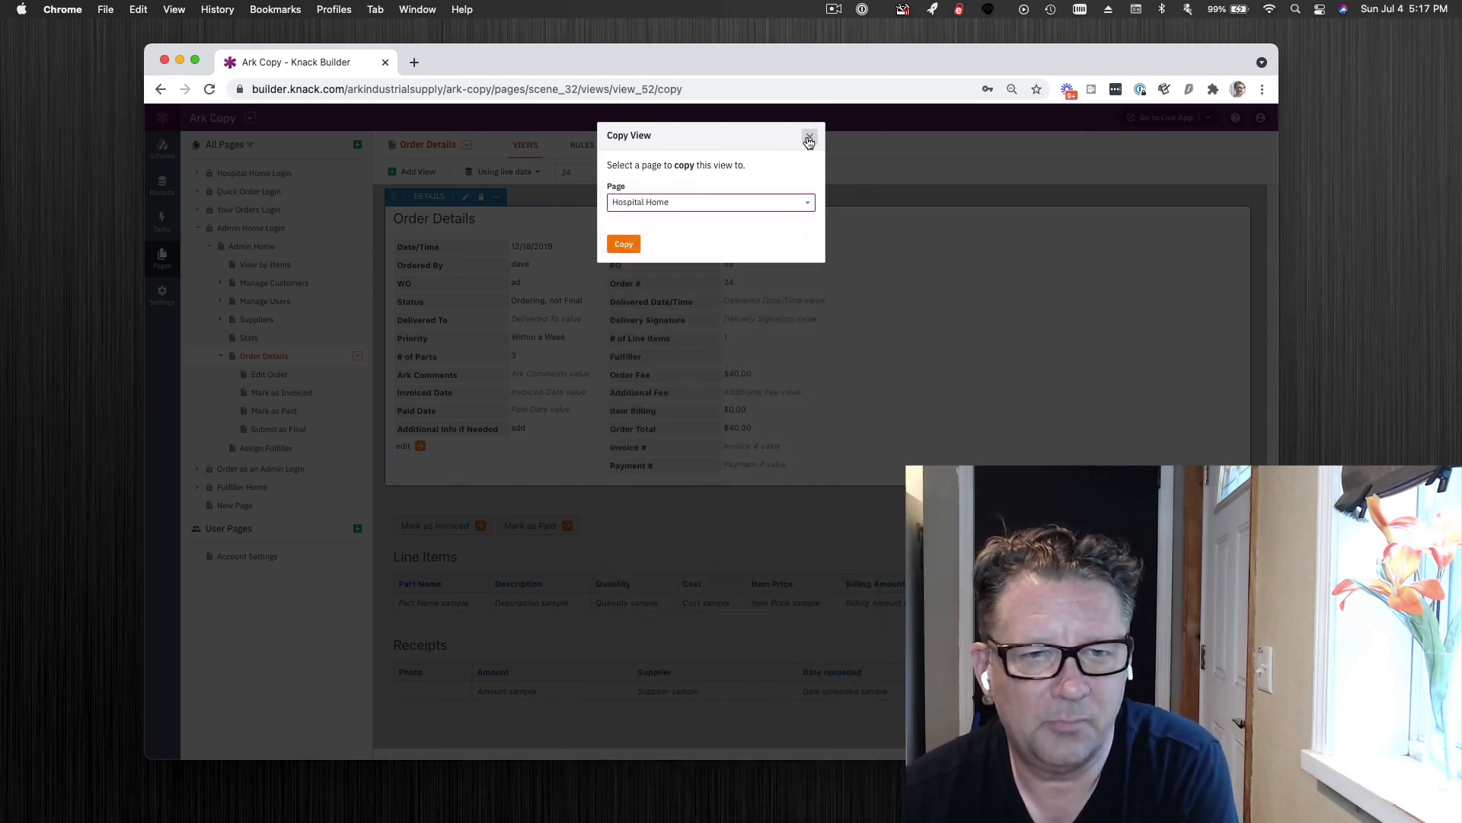
{"action": "left_click", "coordinate": [810, 136]}
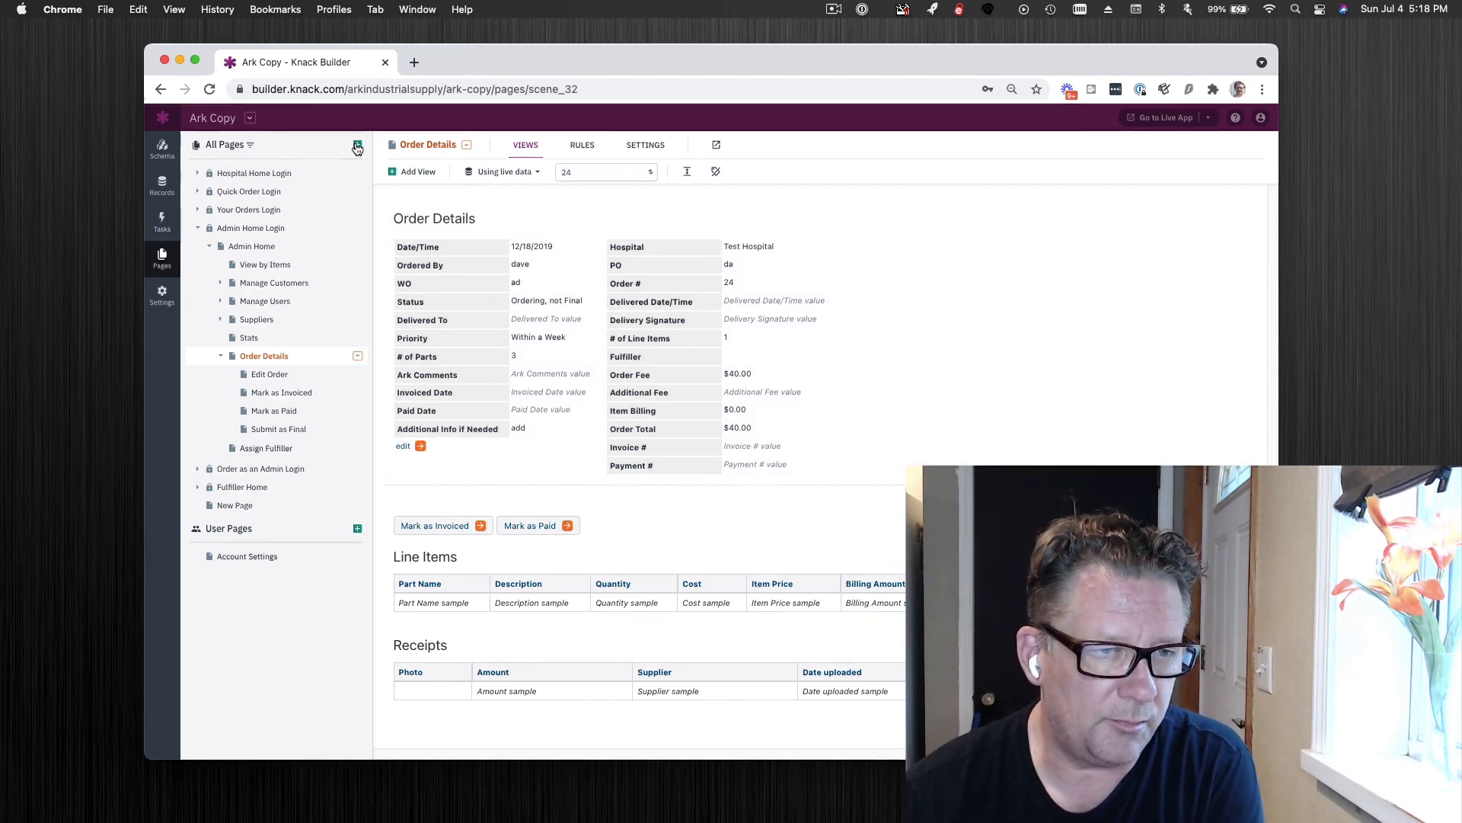
Step: Add a new public page named Test
{"action": "left_click", "coordinate": [357, 145]}
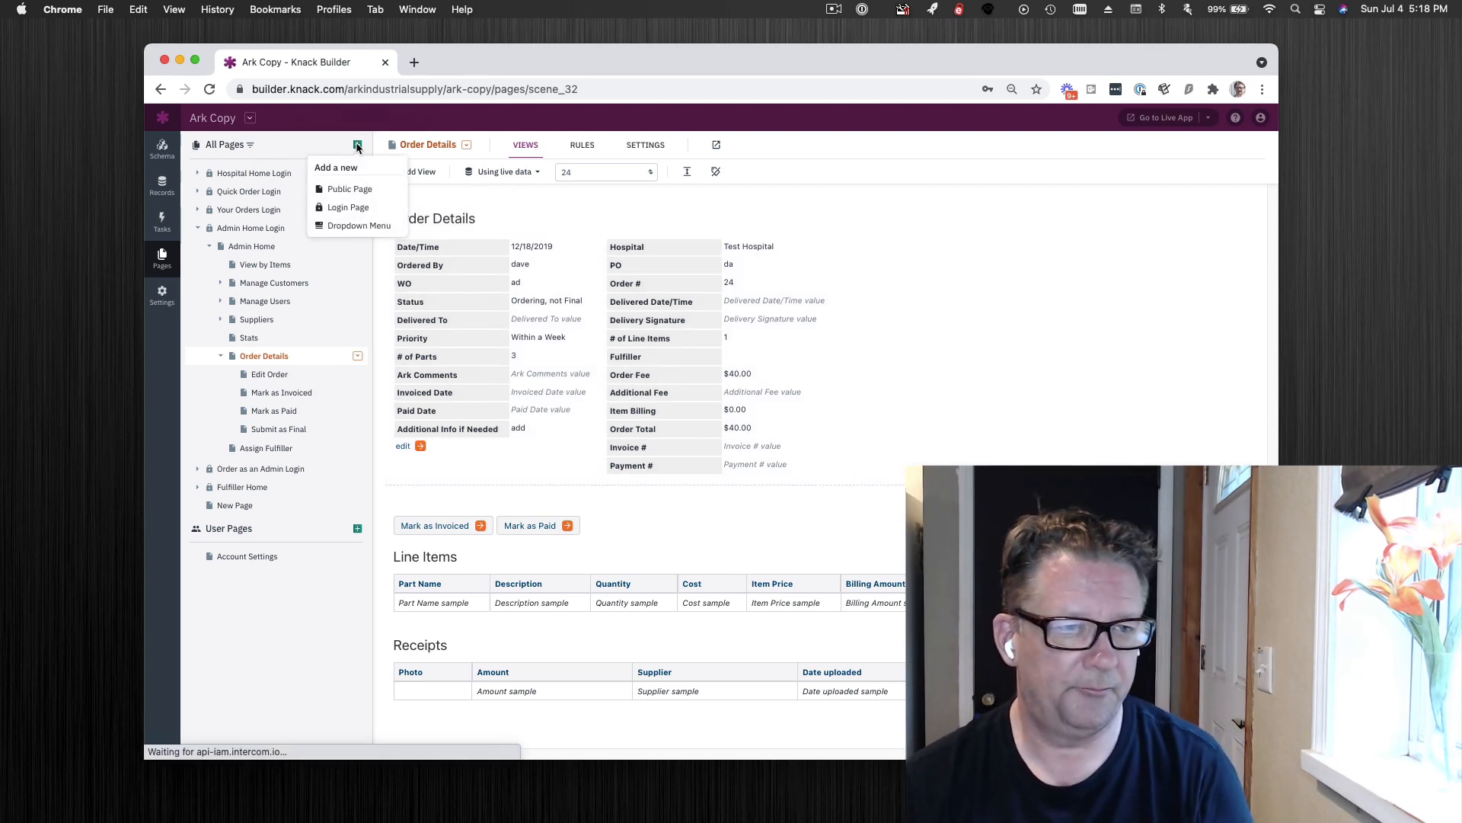
{"action": "left_click", "coordinate": [349, 190]}
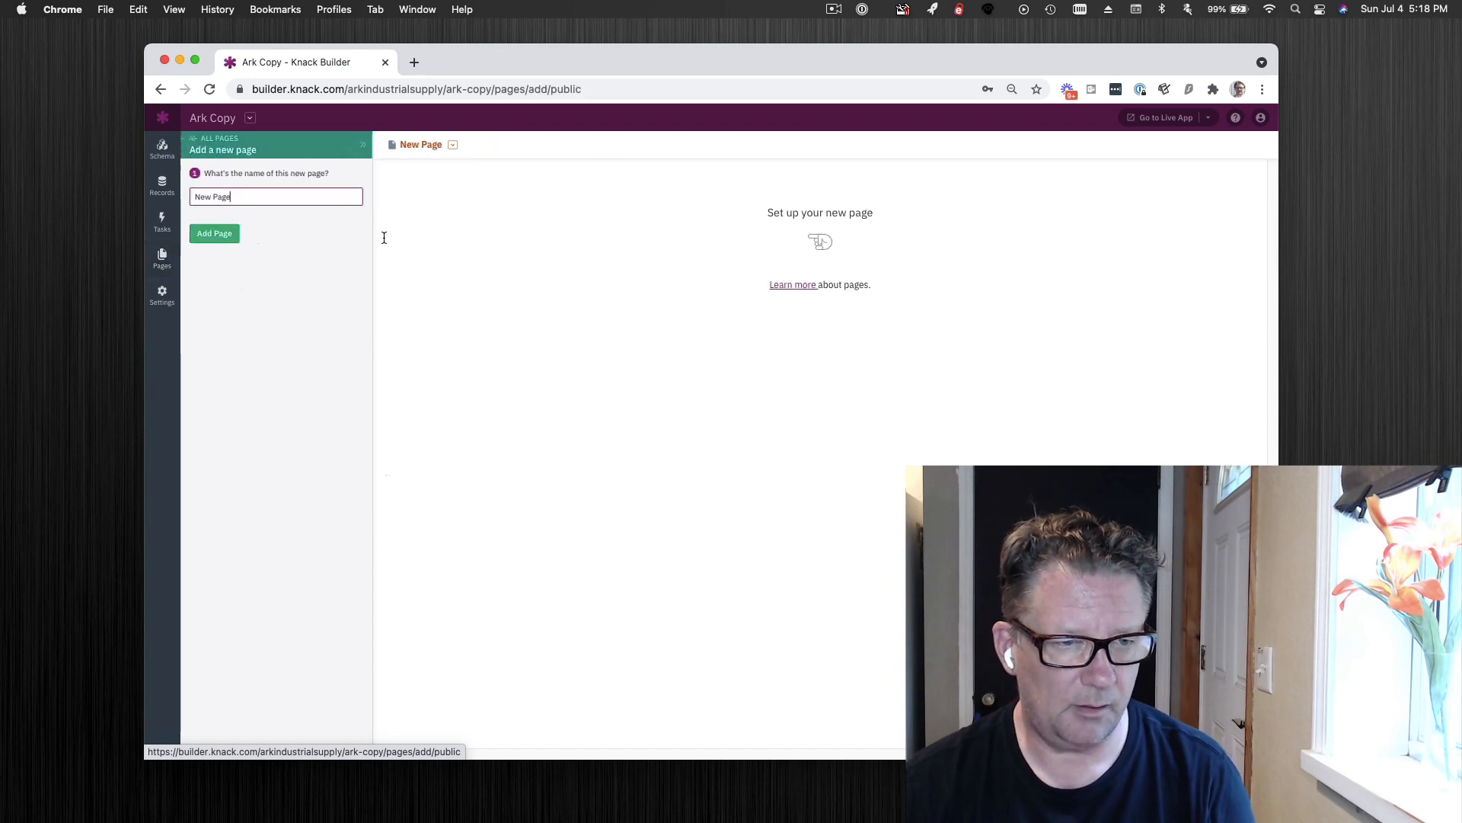
{"action": "left_click_drag", "start_coordinate": [234, 203], "coordinate": [191, 197]}
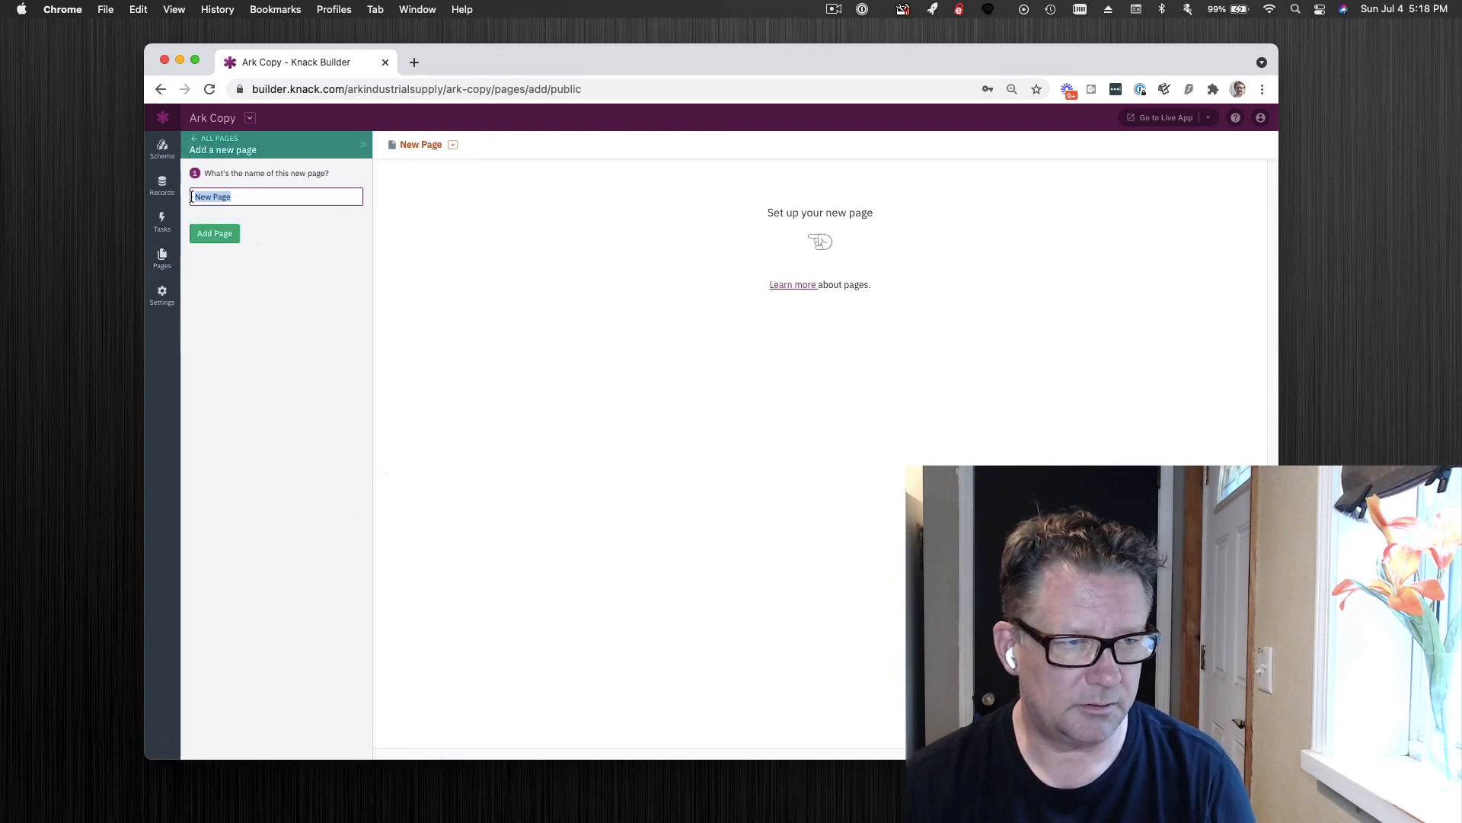
{"action": "type", "text": "Test"}
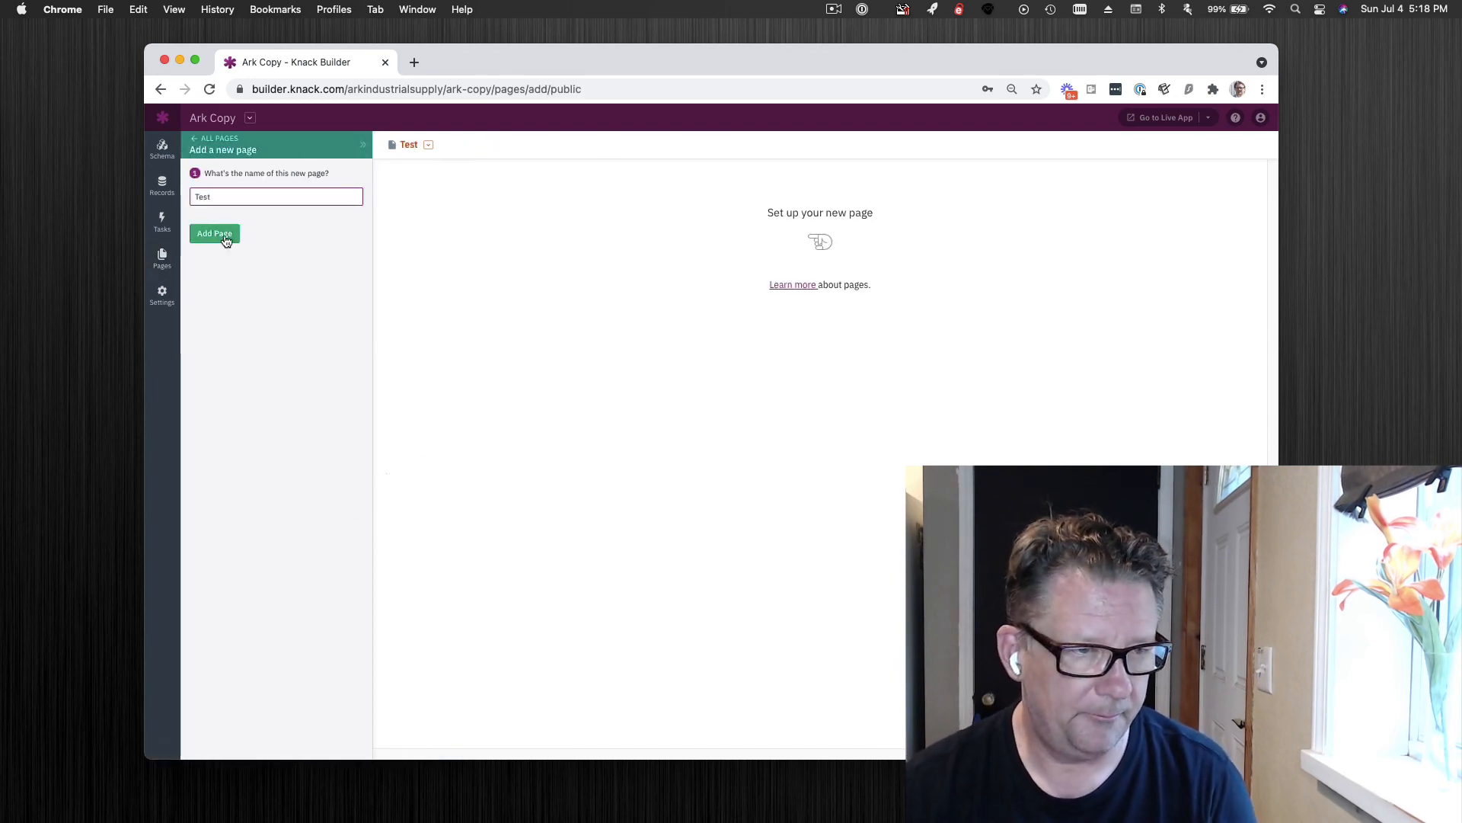
{"action": "left_click", "coordinate": [226, 236]}
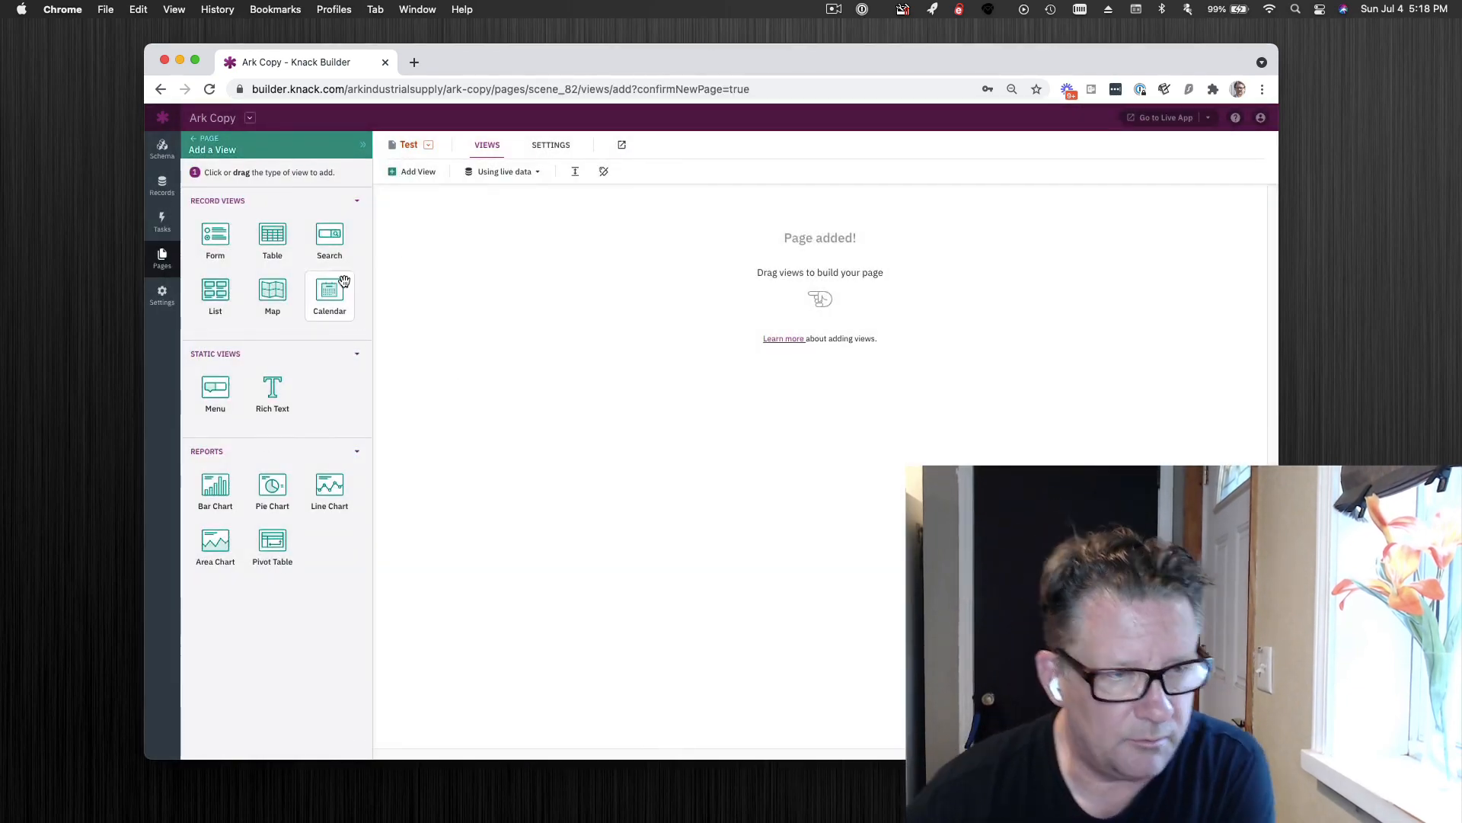
Step: Add a table view of Orders records without child page links to the Test page, and save the page settings
{"action": "left_click", "coordinate": [261, 233]}
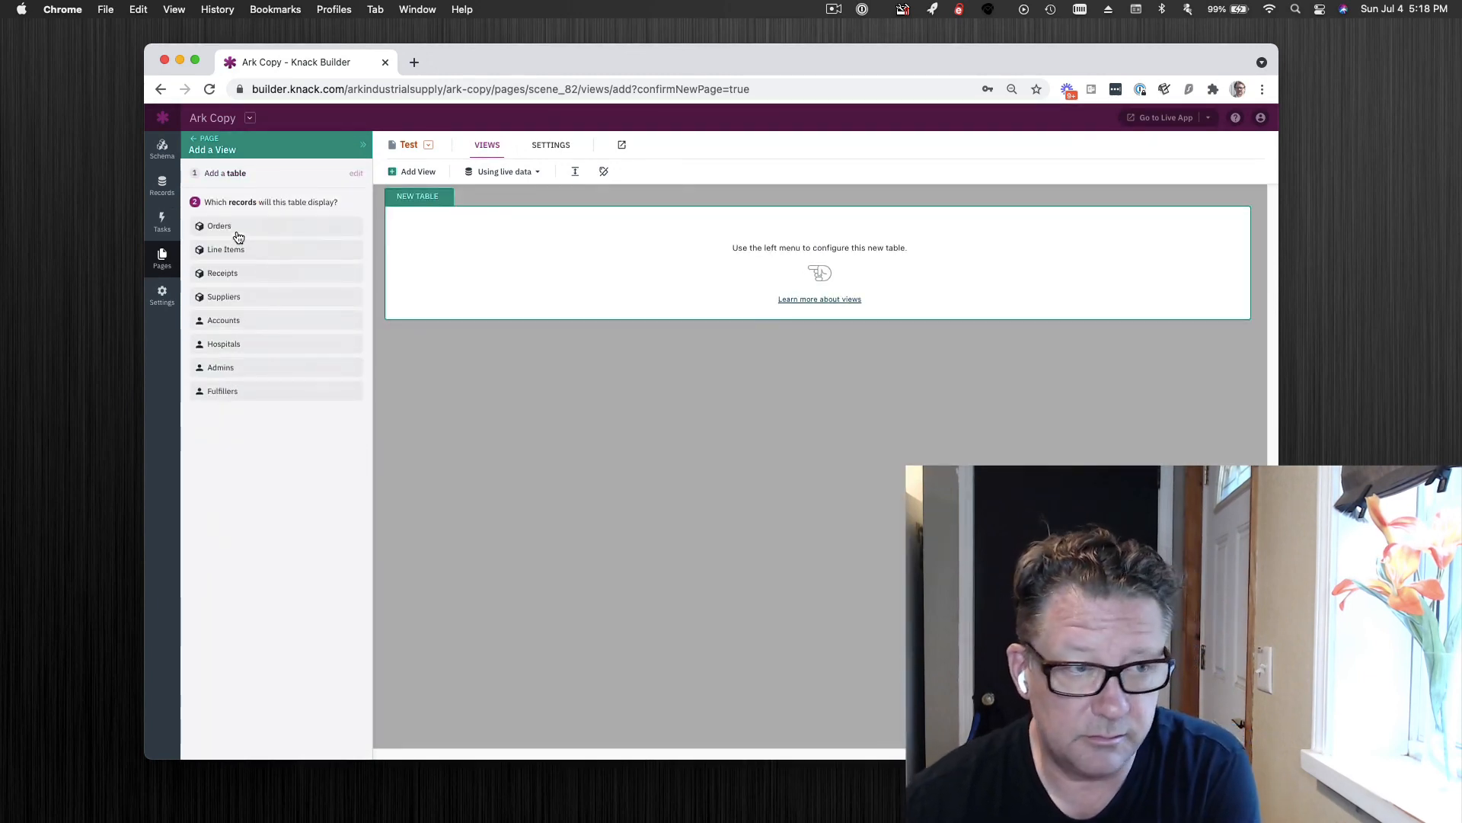
{"action": "left_click", "coordinate": [236, 228]}
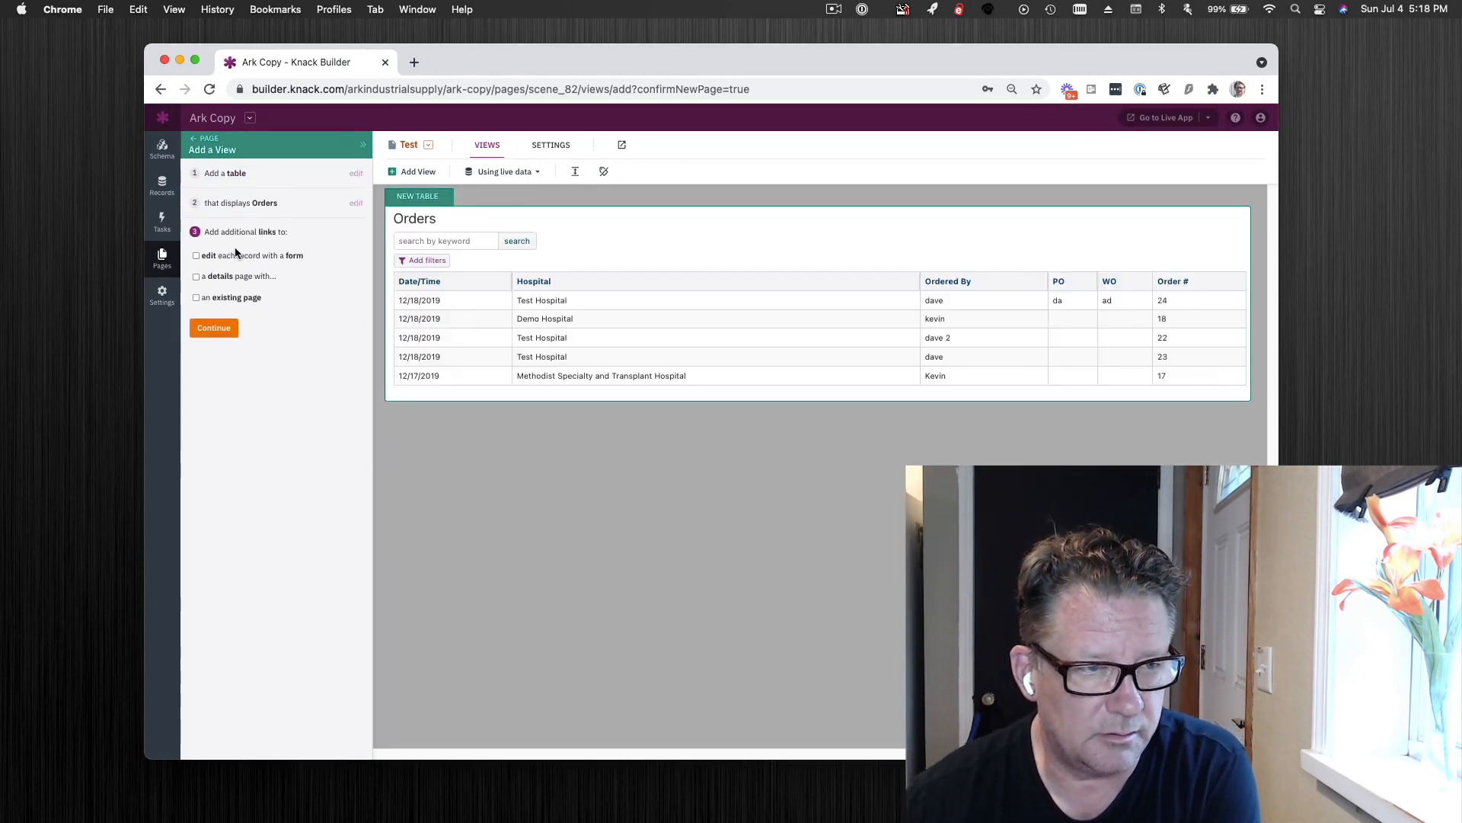
{"action": "left_click", "coordinate": [226, 328]}
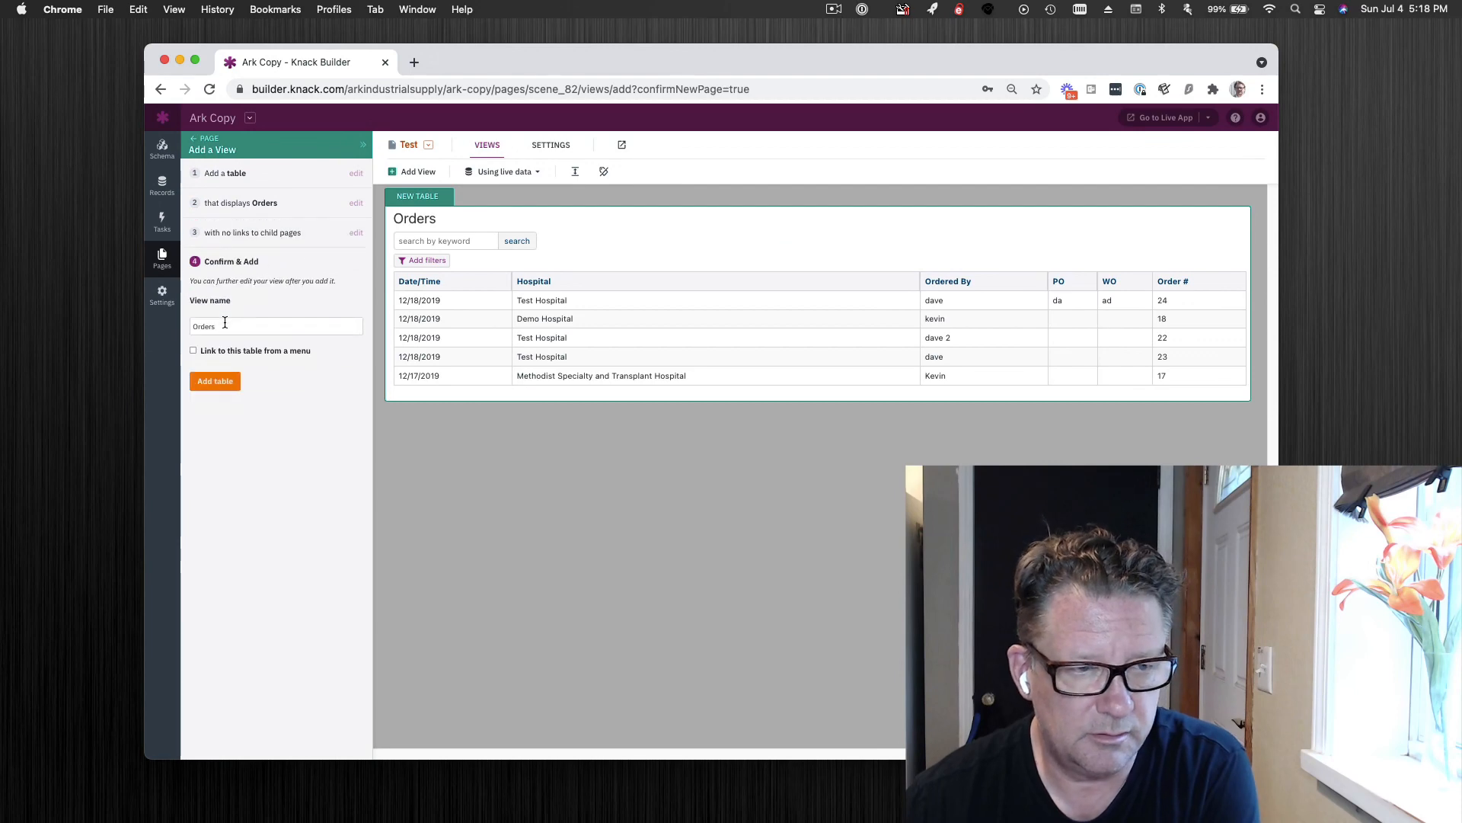
{"action": "left_click", "coordinate": [216, 382]}
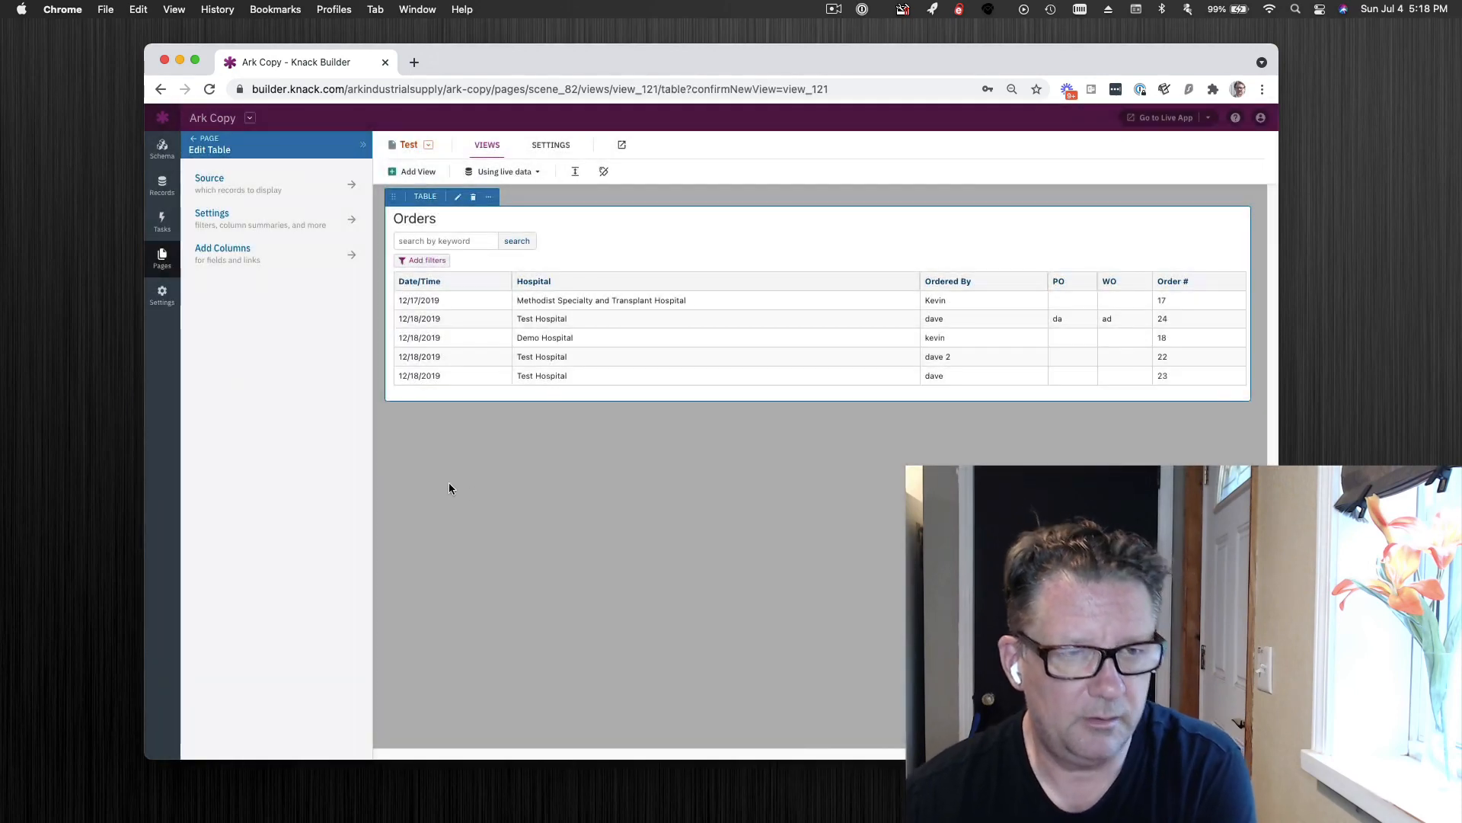
{"action": "left_click", "coordinate": [551, 145]}
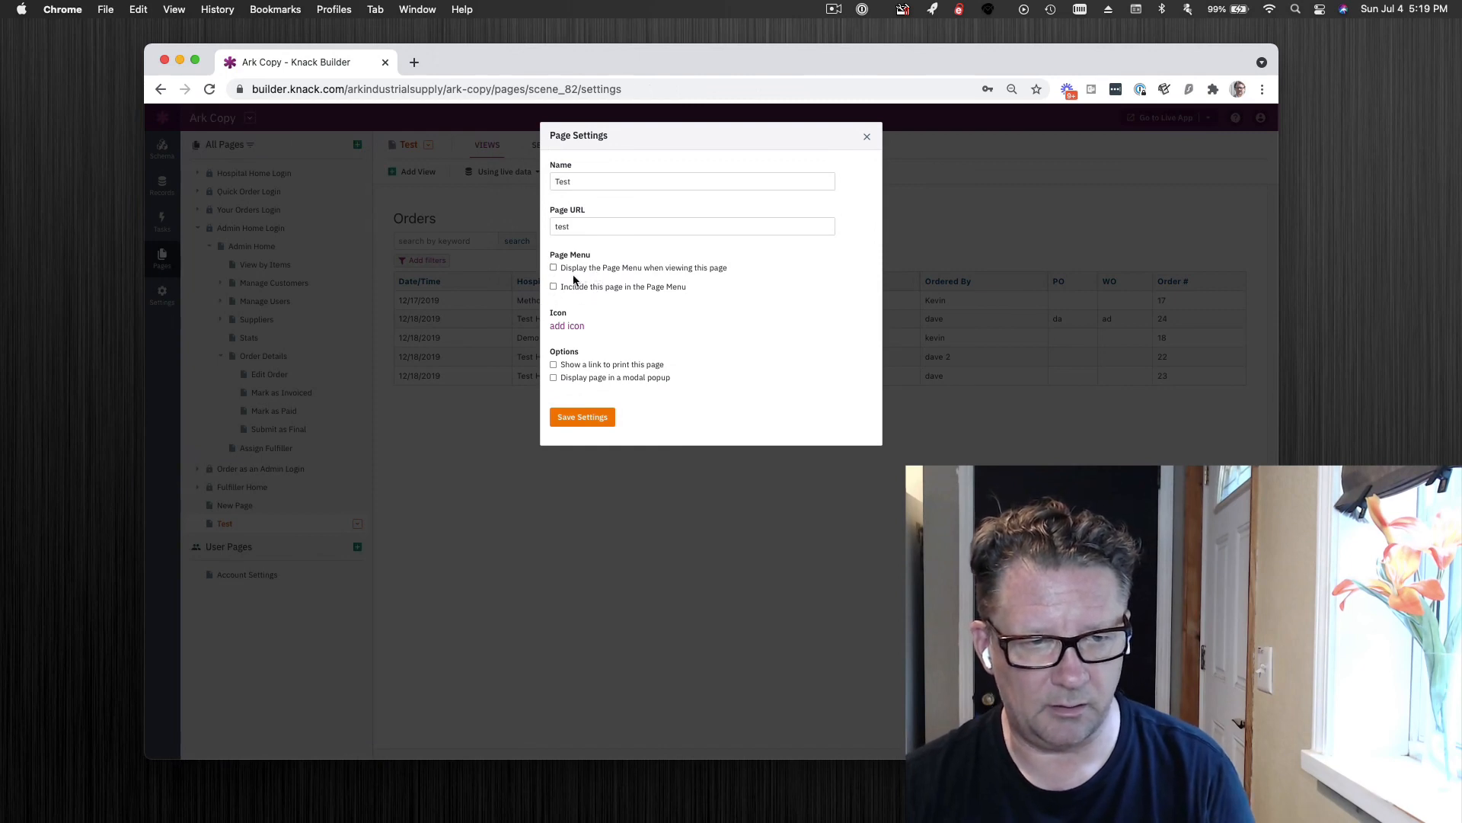
{"action": "left_click", "coordinate": [599, 423]}
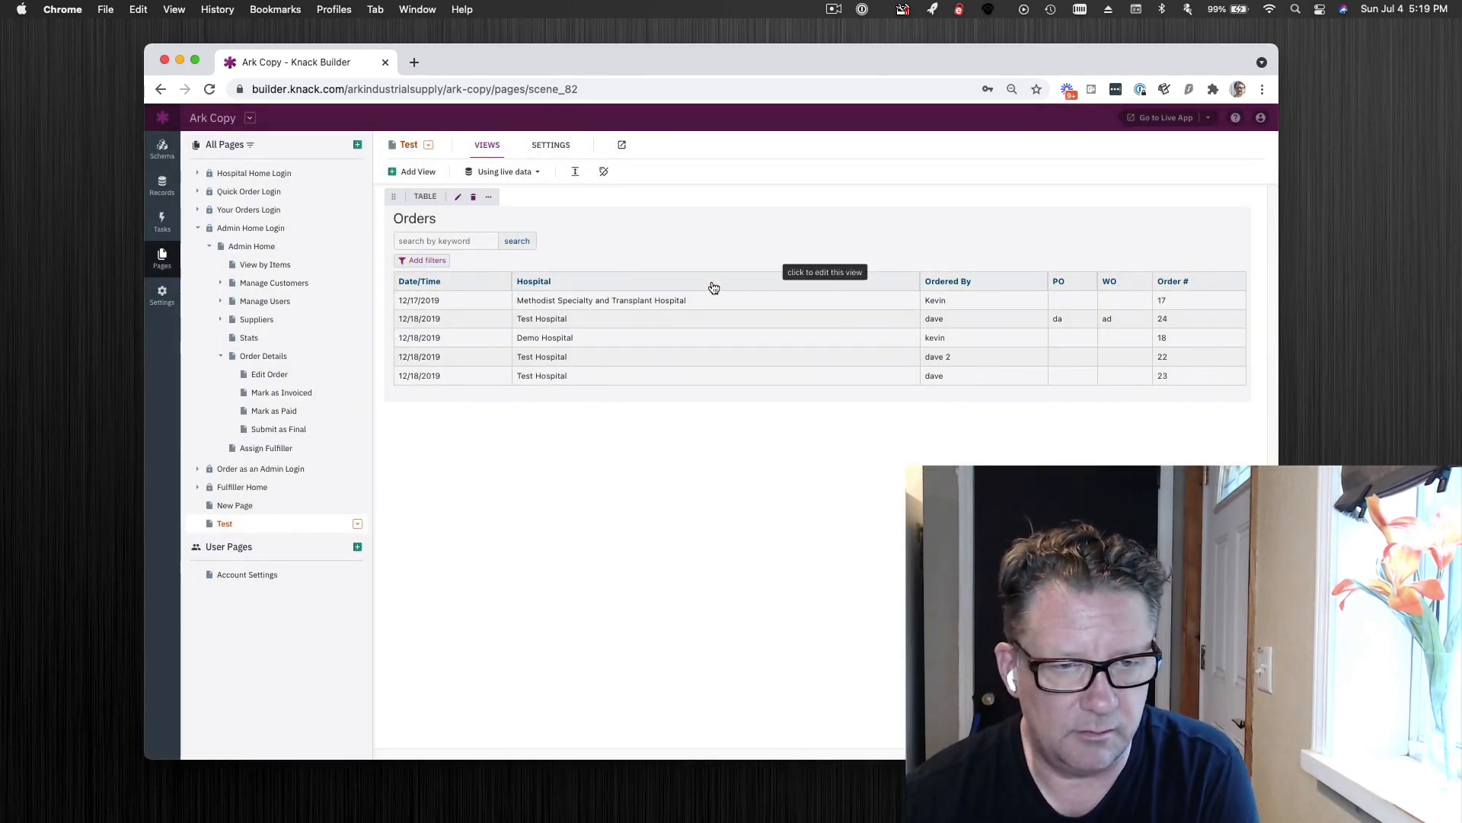
Step: Add a "View record details" action link column to the Orders table on the Test page and save the changes
{"action": "left_click", "coordinate": [713, 252]}
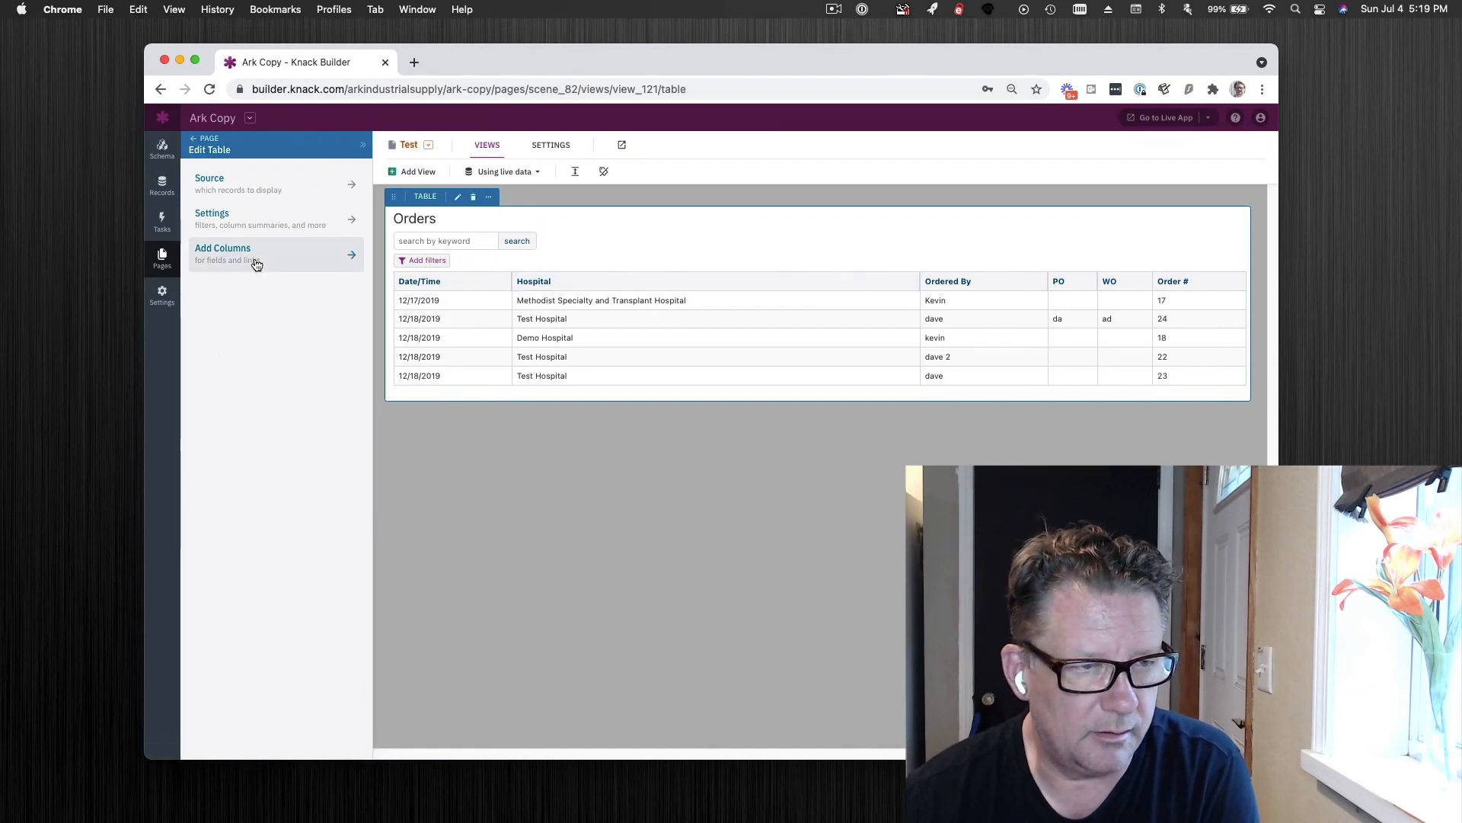
{"action": "left_click", "coordinate": [255, 258]}
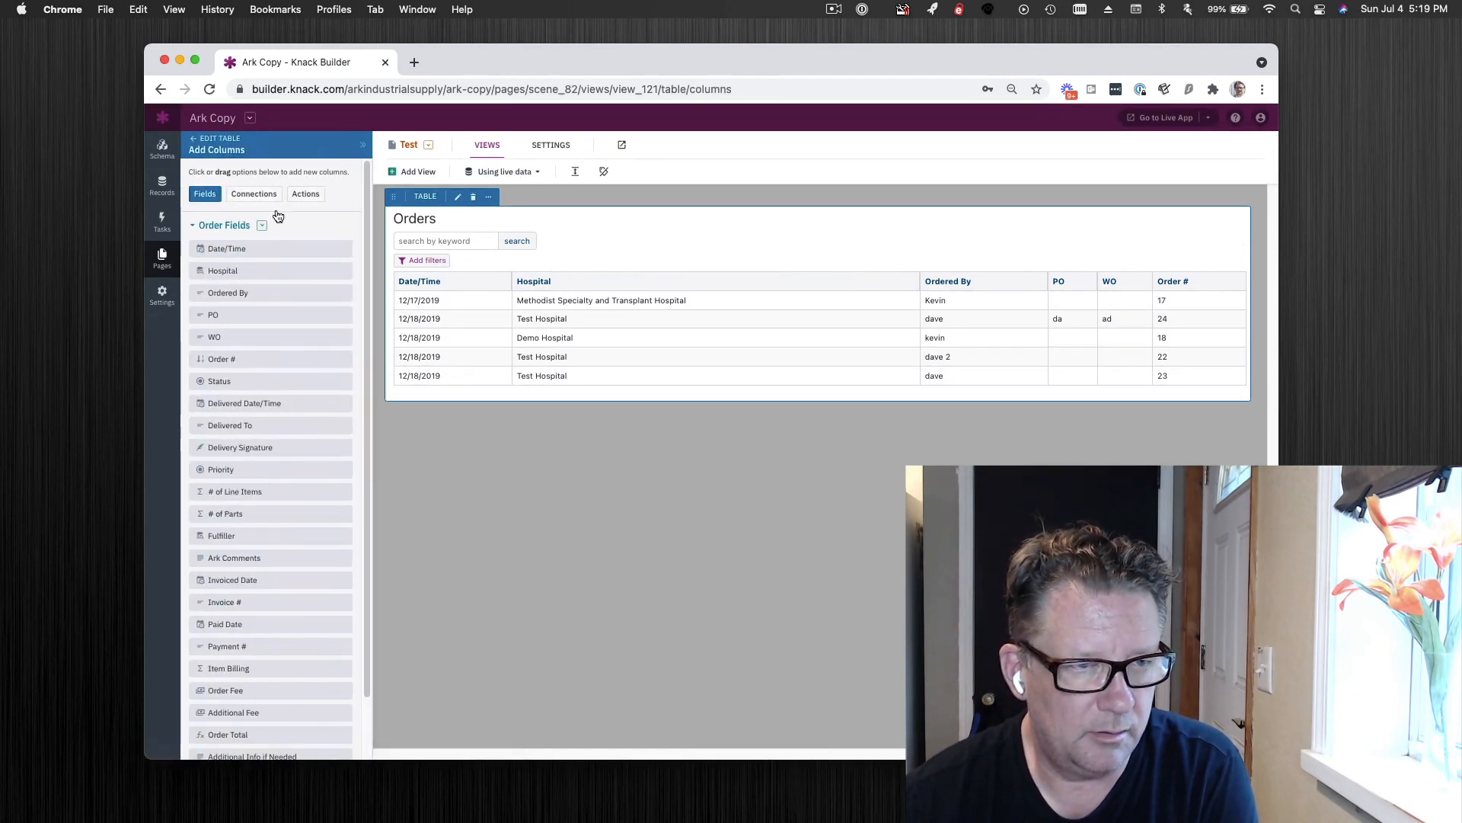
{"action": "left_click", "coordinate": [294, 200]}
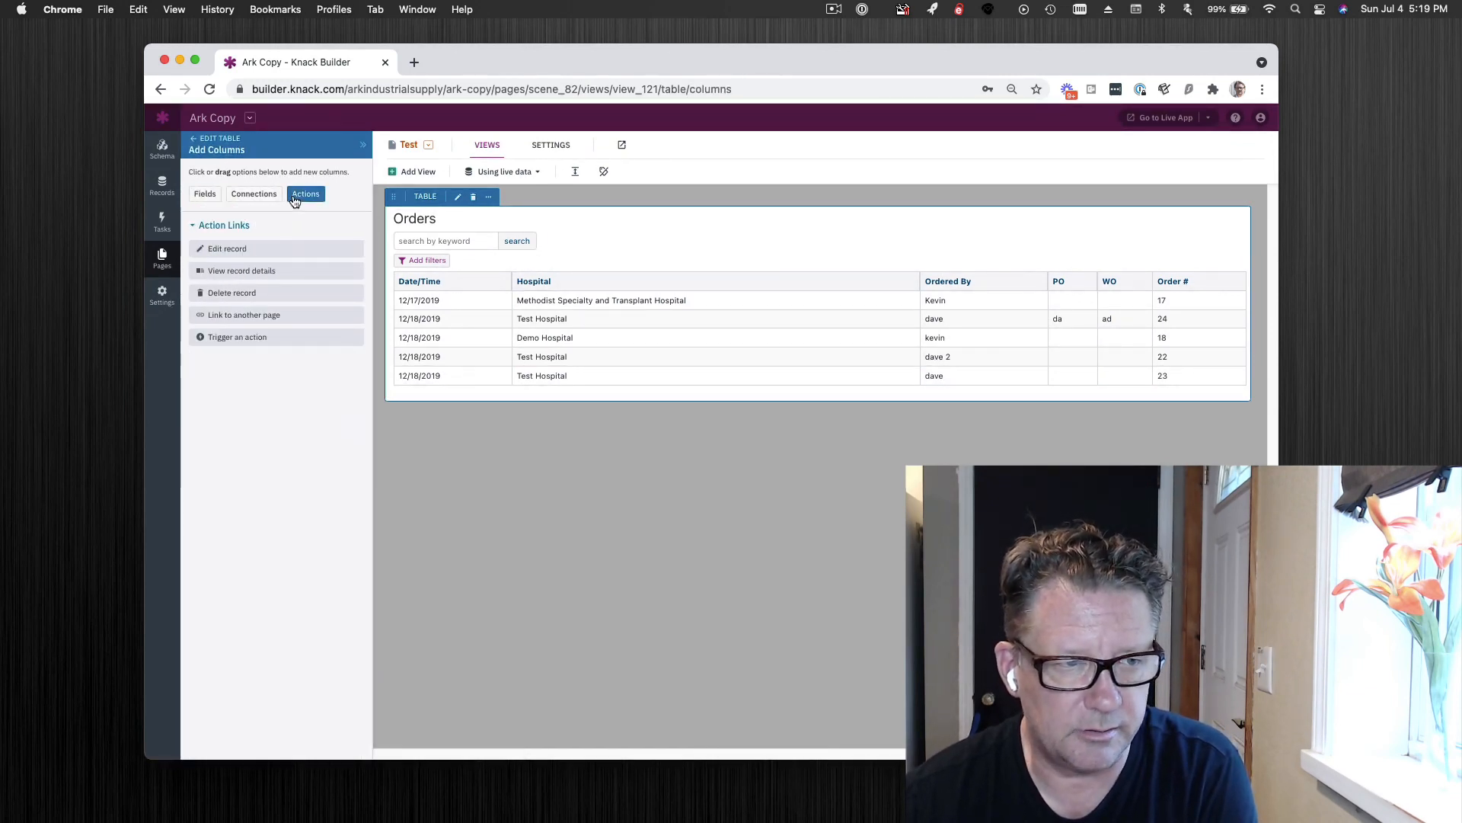
{"action": "left_click", "coordinate": [261, 271]}
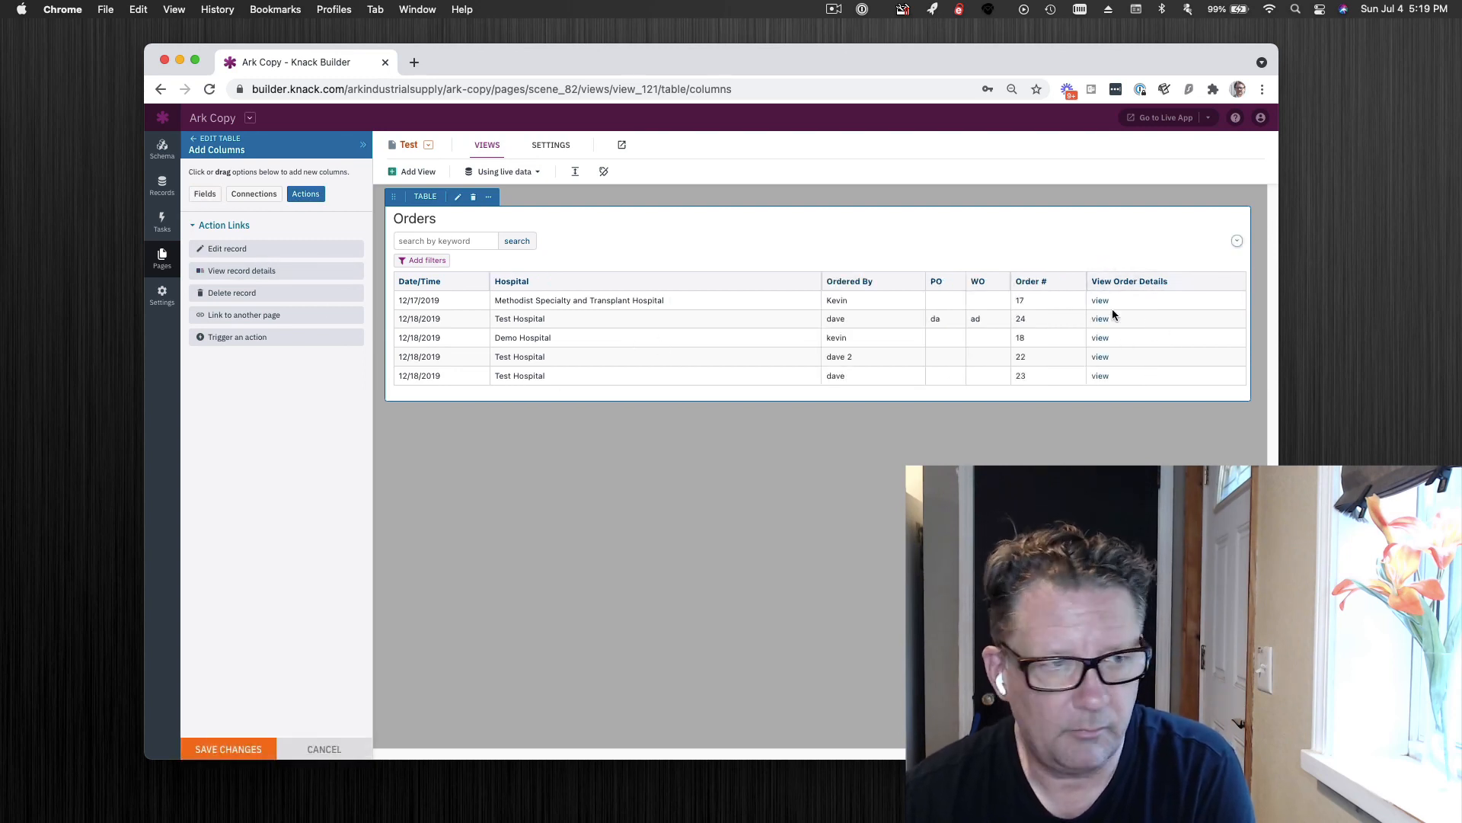
{"action": "left_click", "coordinate": [238, 746]}
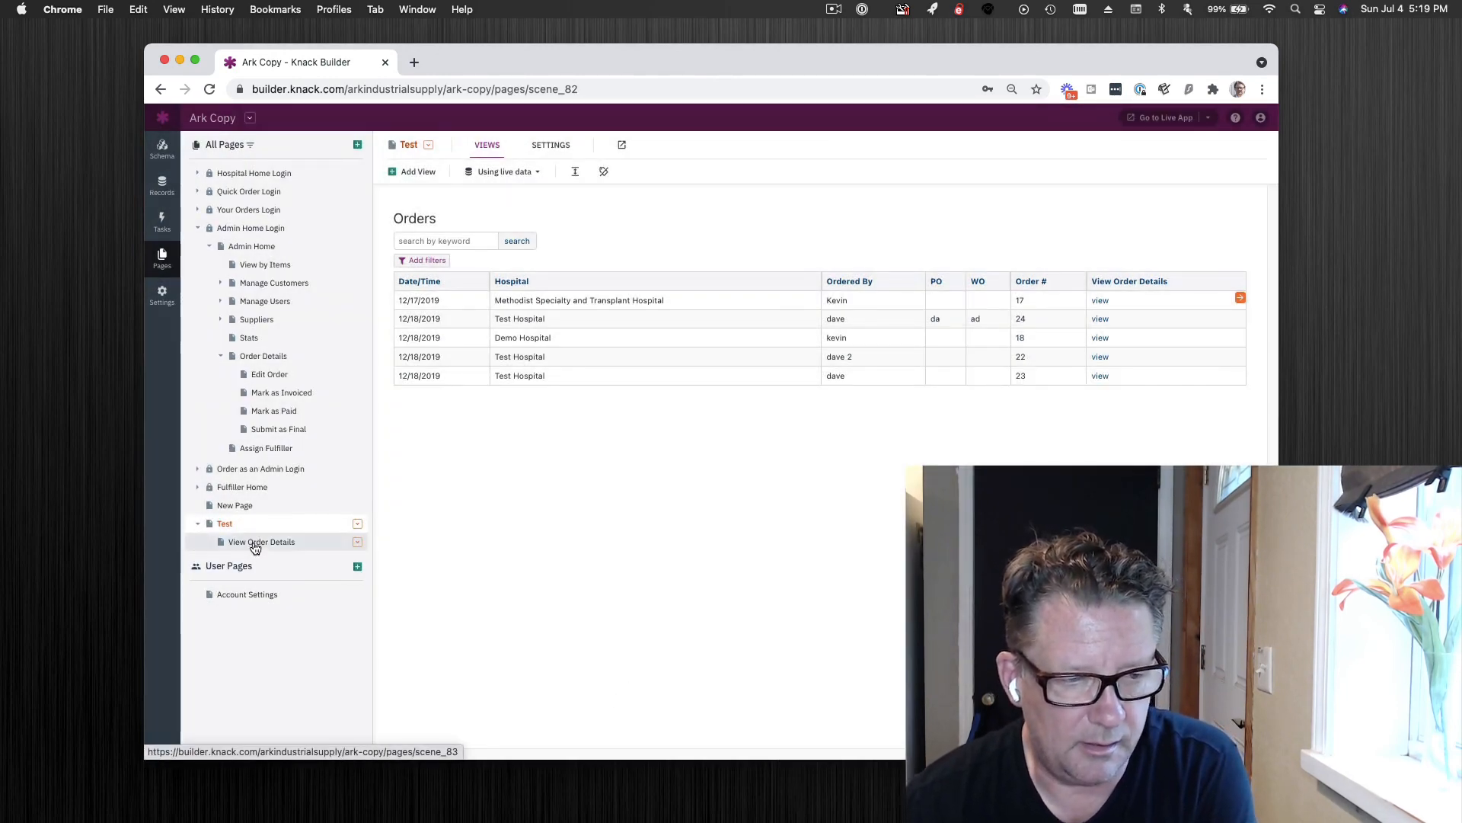
Step: Copy the details view from the Order Details page under Admin Home to the page Test > View Order Details
{"action": "left_click", "coordinate": [262, 357]}
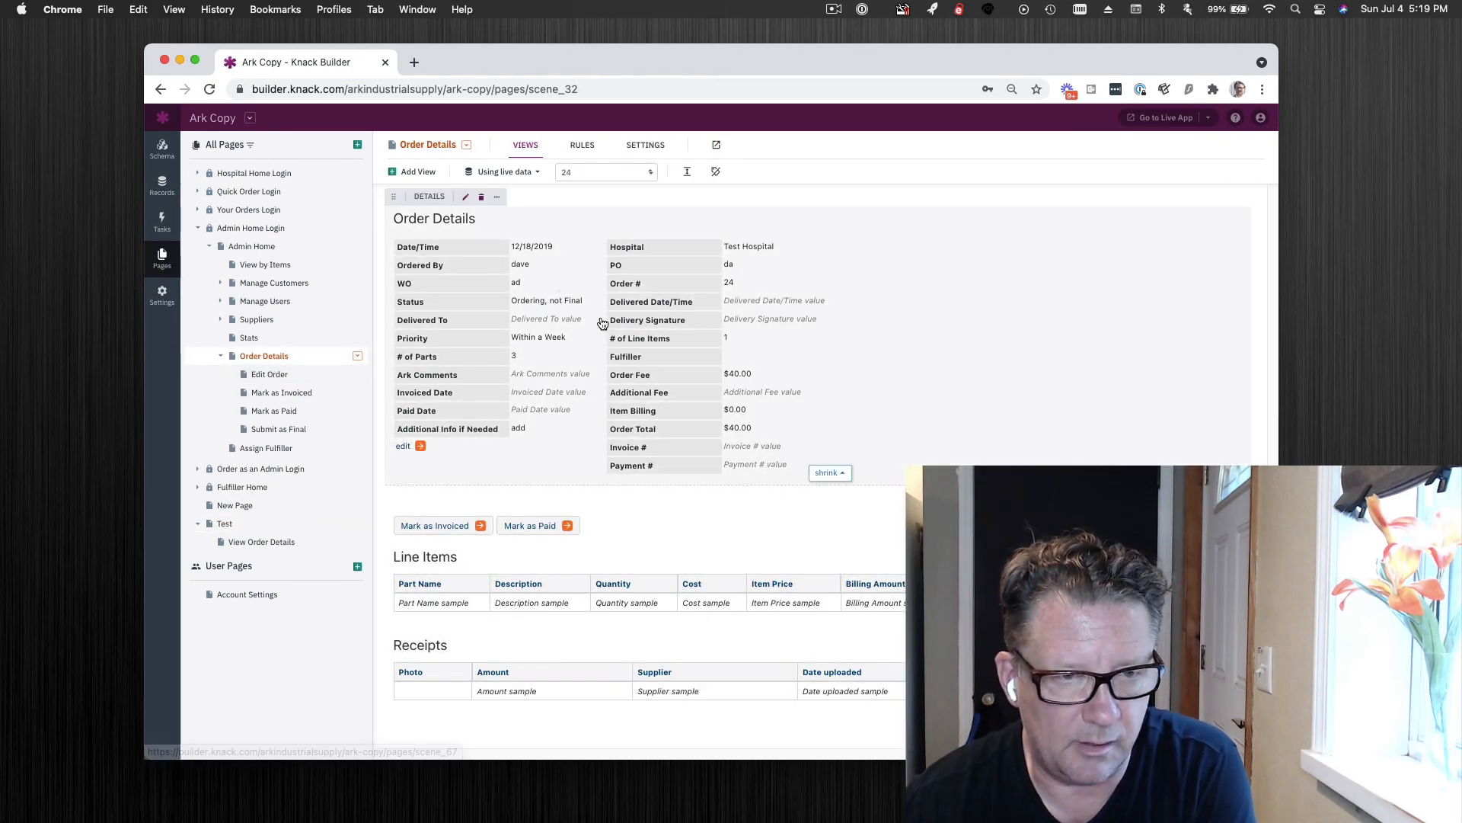
{"action": "left_click", "coordinate": [497, 197]}
{"action": "left_click", "coordinate": [494, 222]}
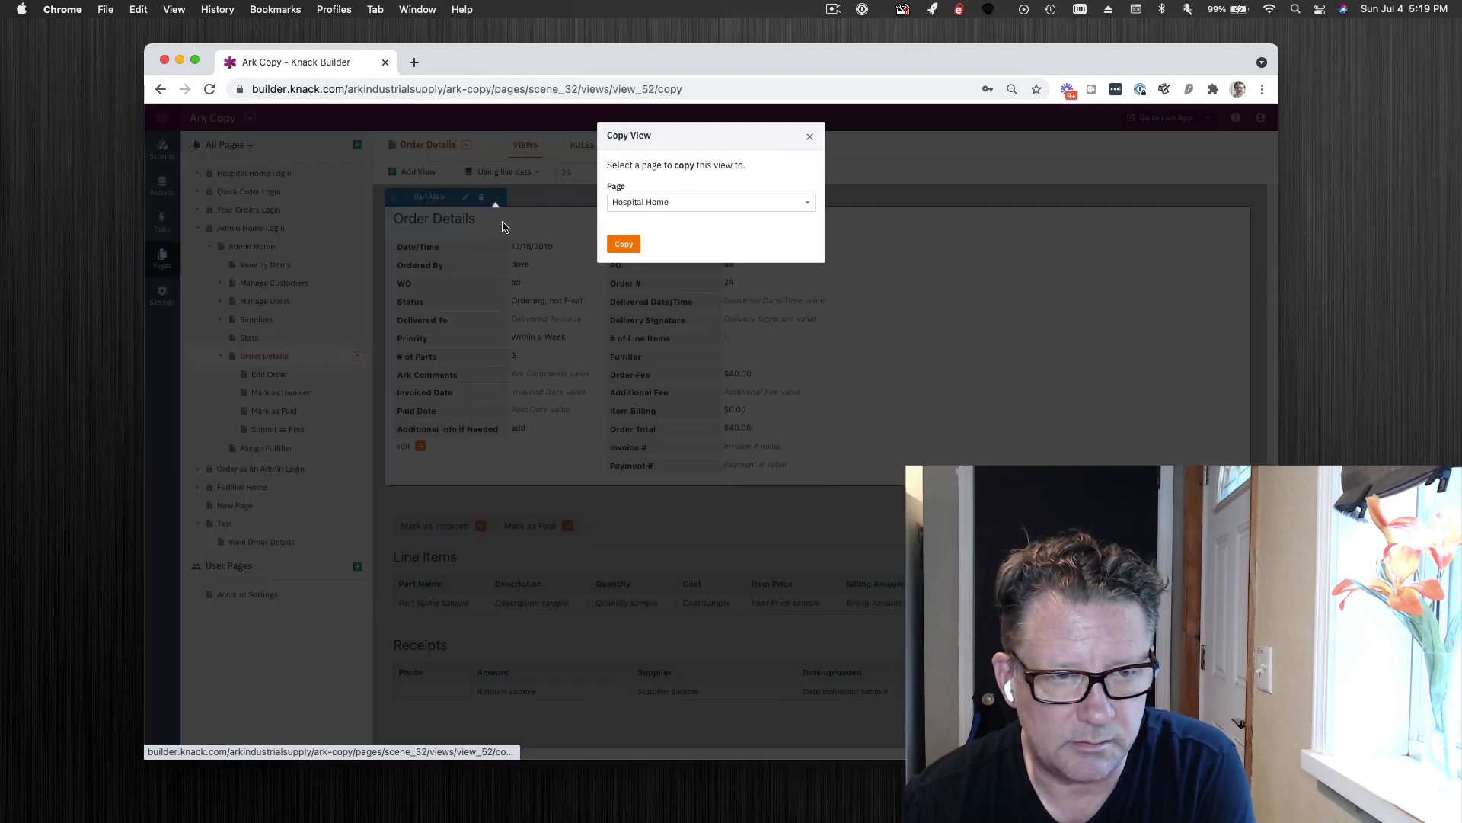
{"action": "left_click", "coordinate": [656, 205]}
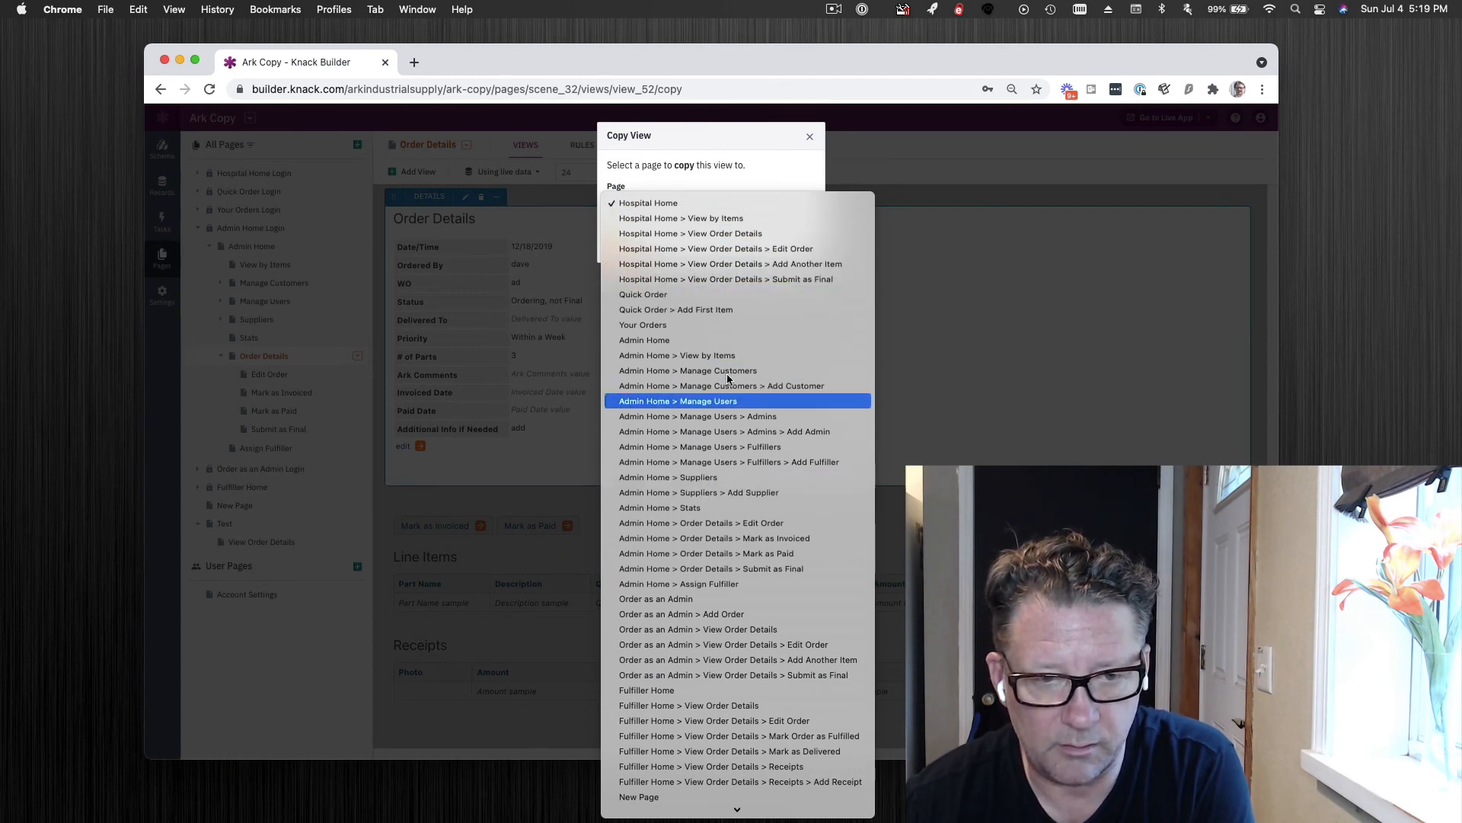
{"action": "scroll", "coordinate": [728, 358], "scroll_direction": "down", "scroll_amount": 1}
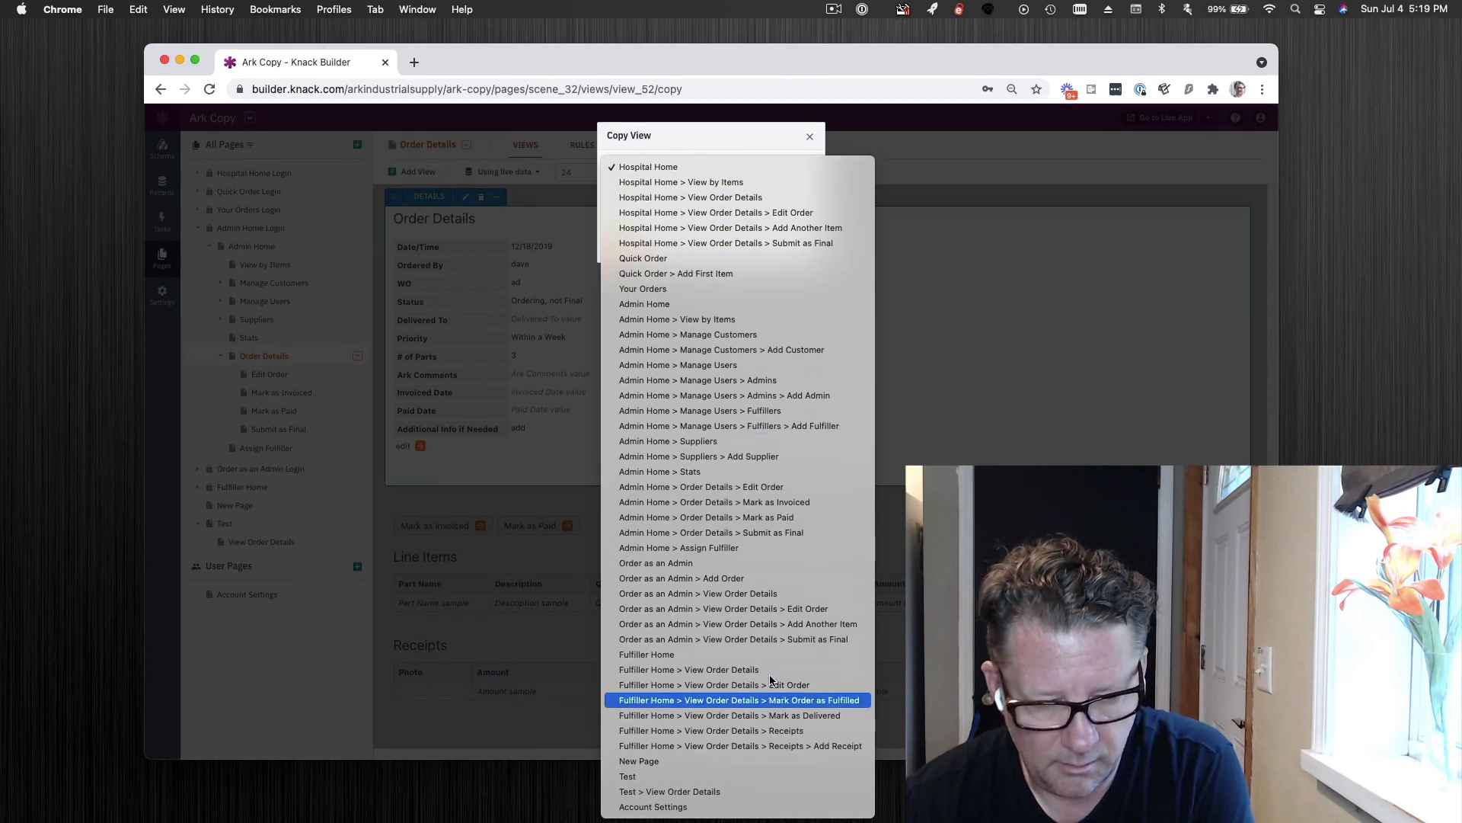
{"action": "left_click", "coordinate": [691, 792]}
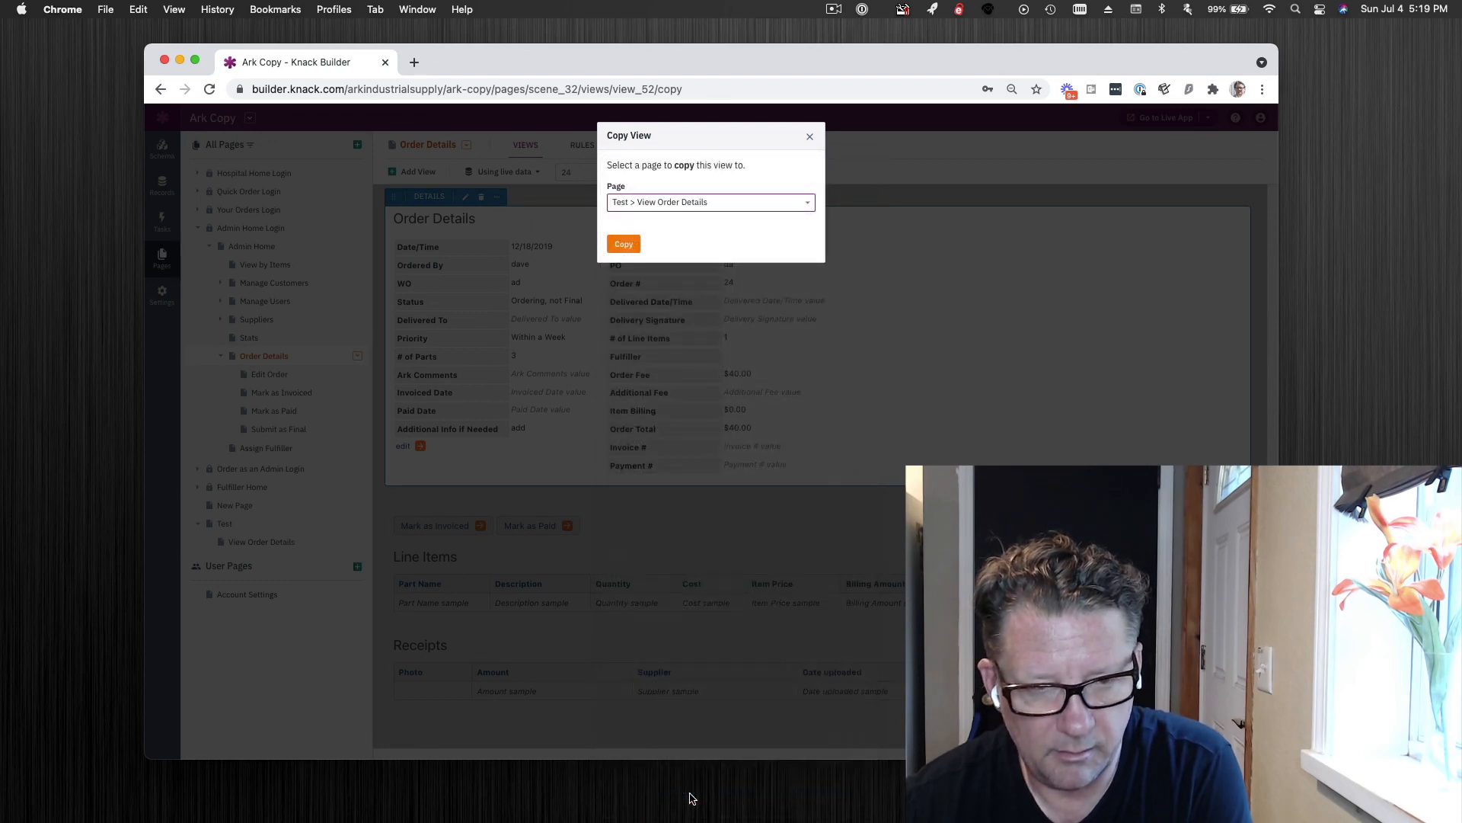
{"action": "left_click", "coordinate": [623, 245]}
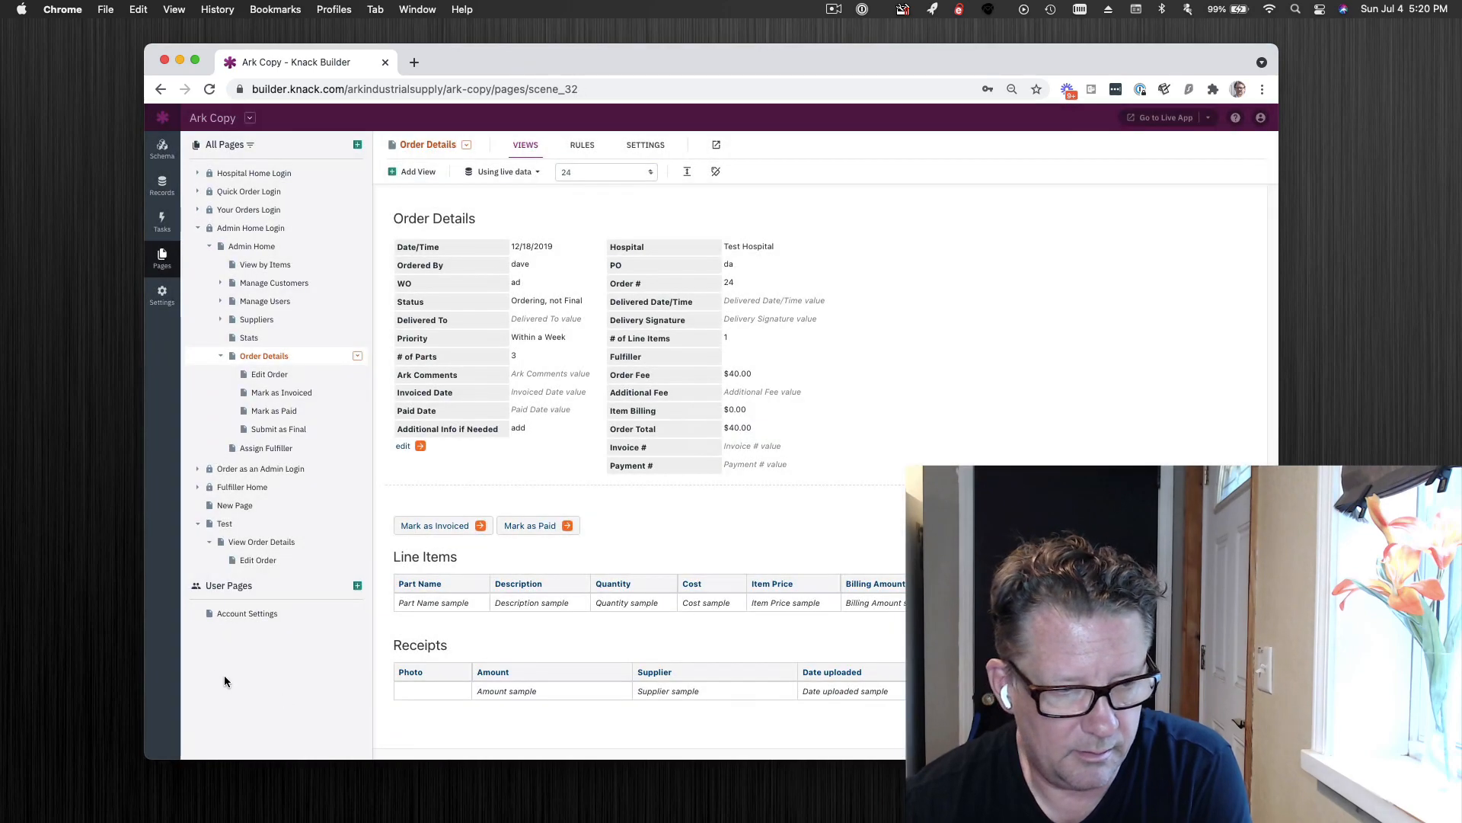
Step: Delete the original View Order Details details view from the Test > View Order Details page, keeping the copied Order Details view
{"action": "left_click", "coordinate": [259, 542]}
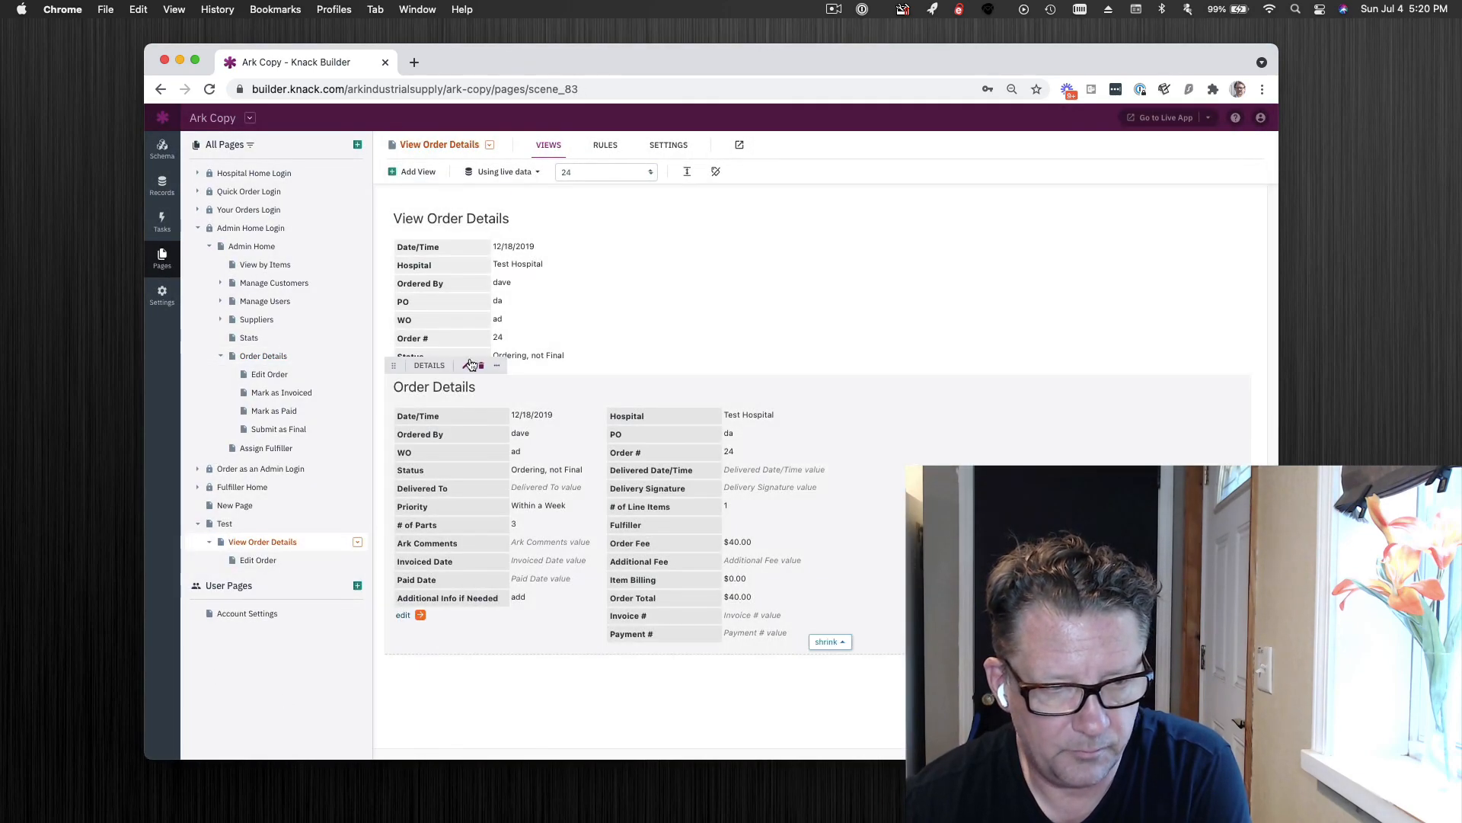
{"action": "mouse_move", "coordinate": [455, 276]}
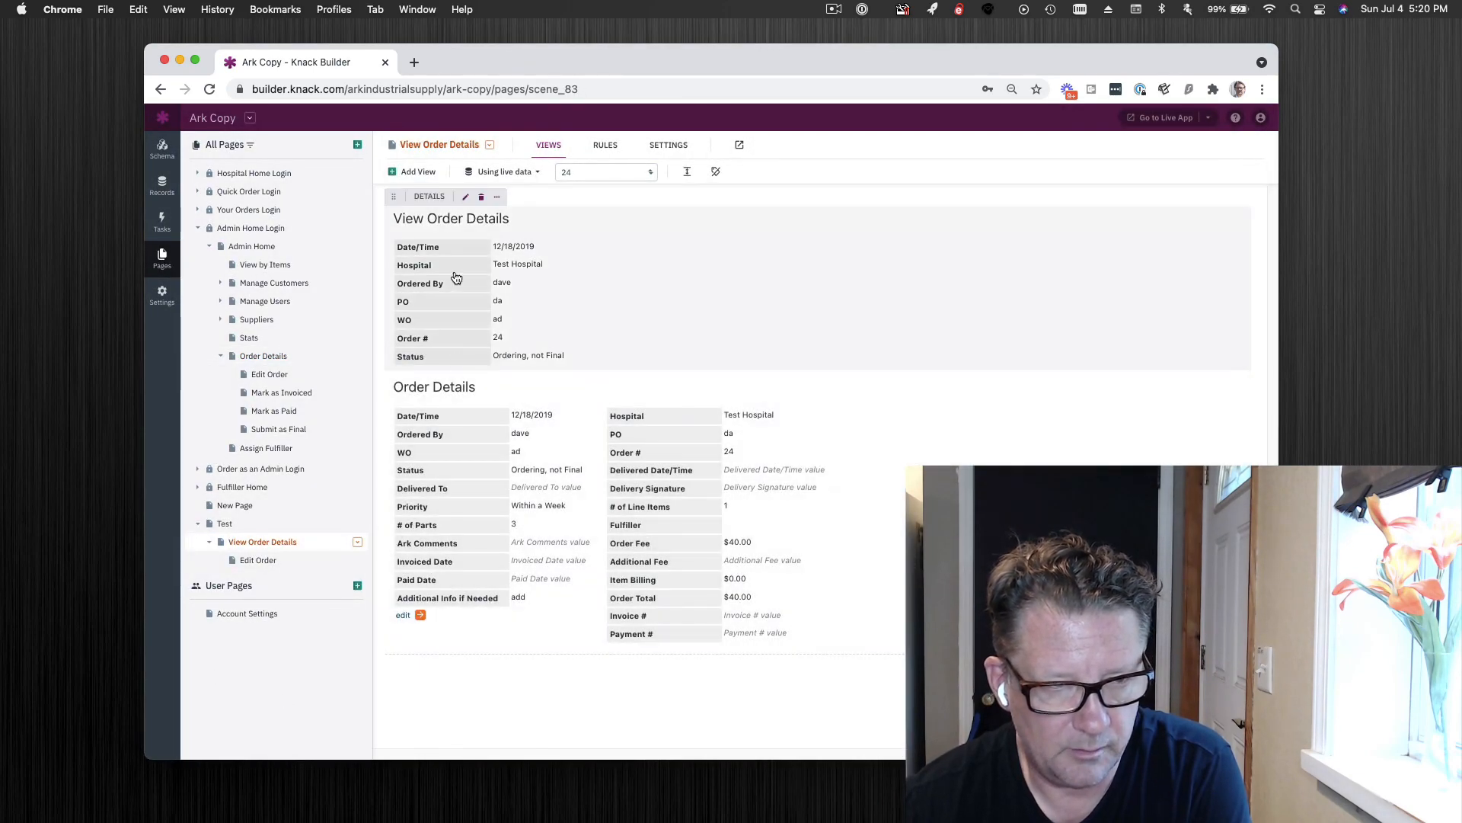
{"action": "left_click", "coordinate": [481, 197]}
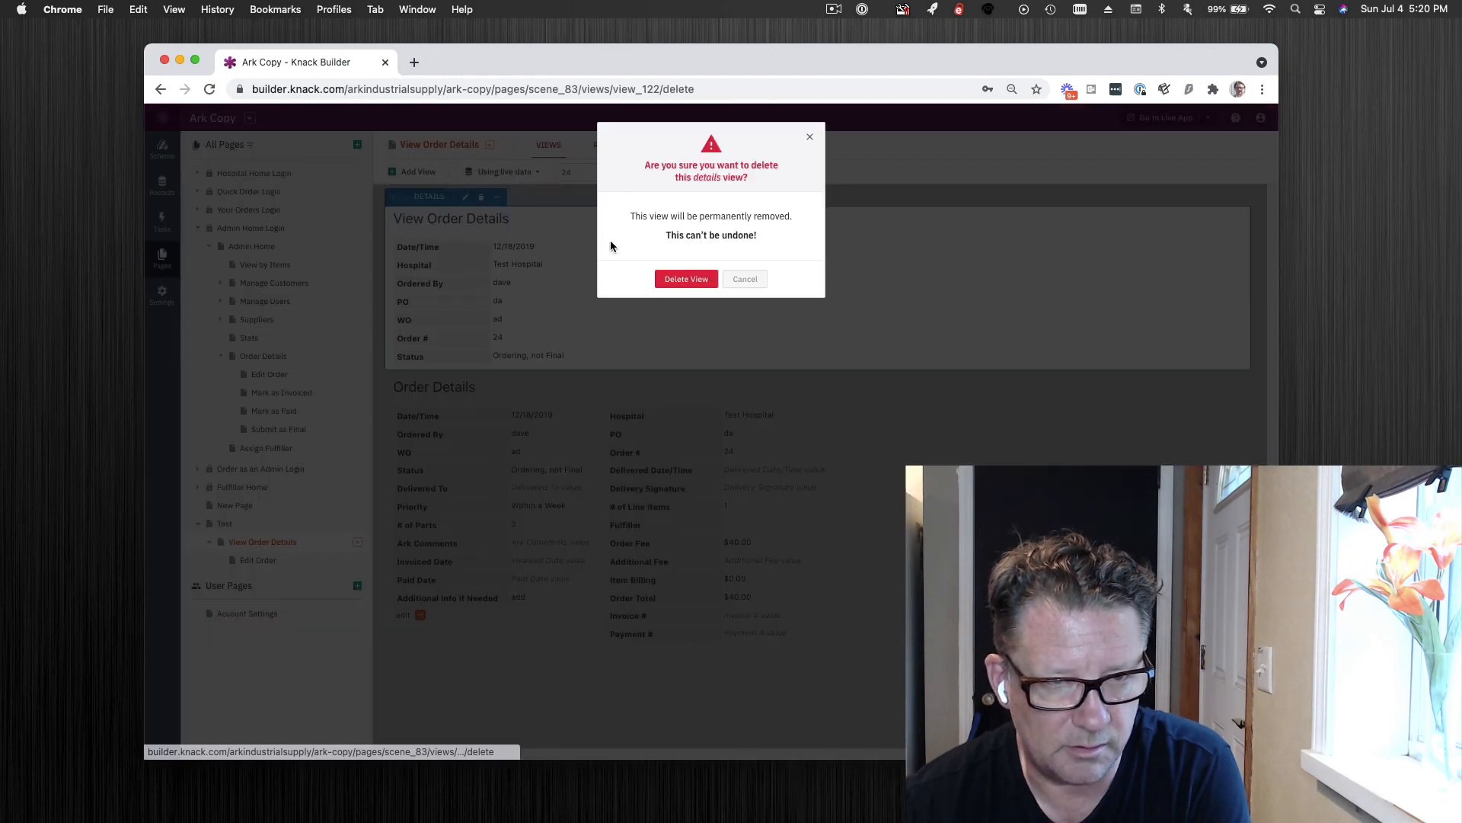
{"action": "left_click", "coordinate": [665, 278]}
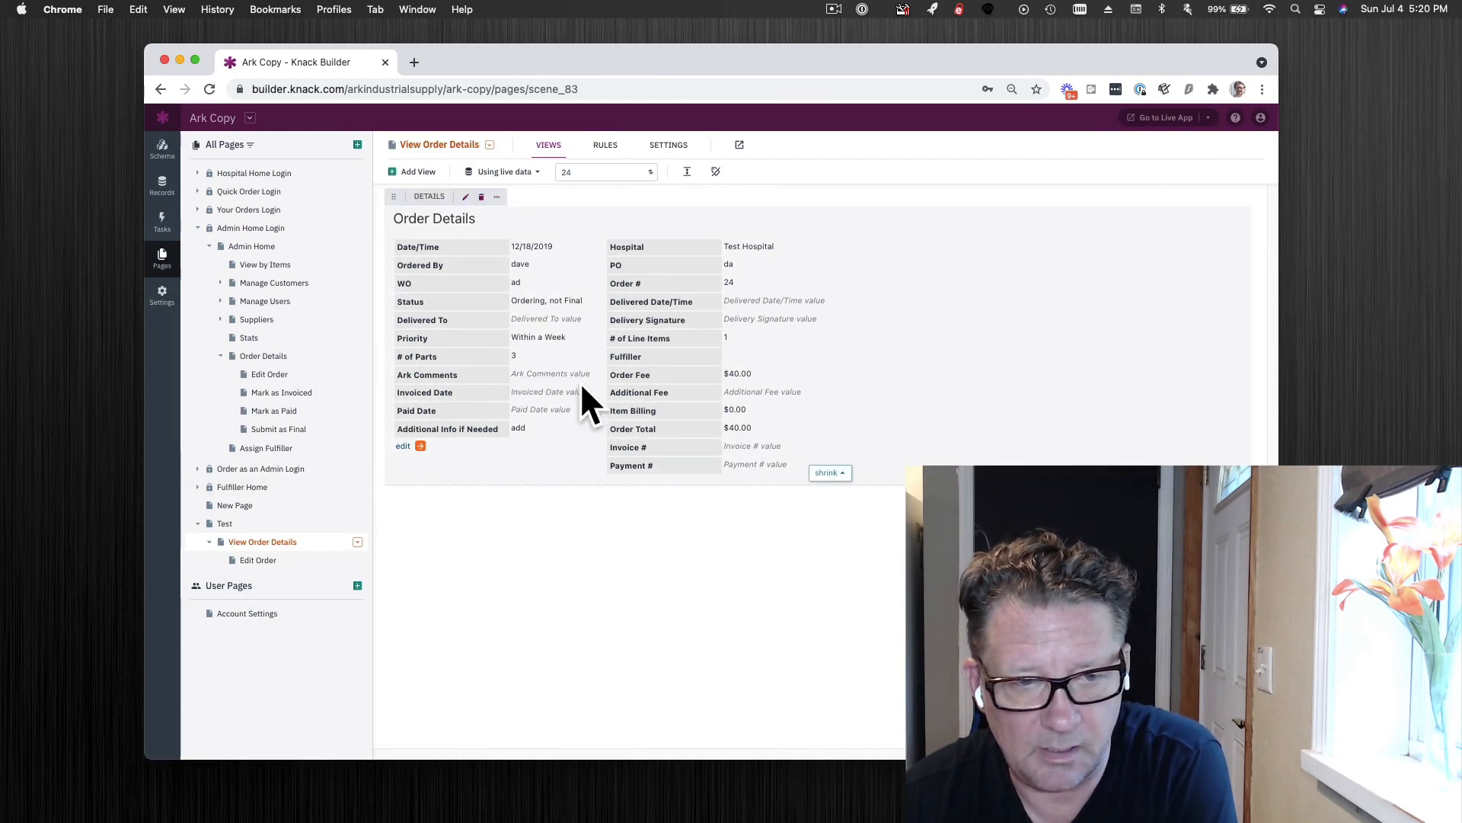
{"action": "left_click", "coordinate": [498, 200]}
{"action": "left_click", "coordinate": [493, 221]}
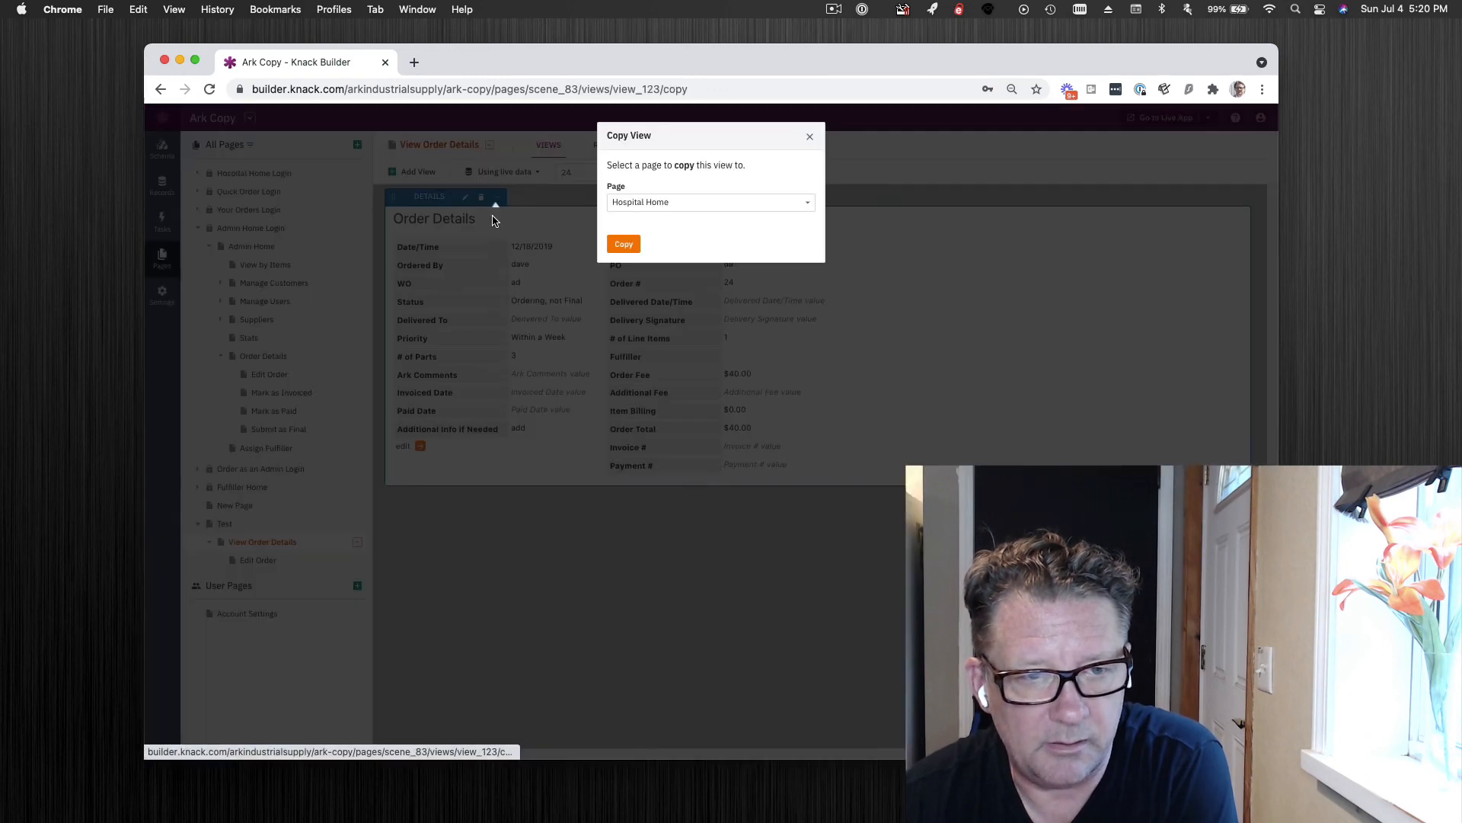
{"action": "left_click", "coordinate": [664, 203]}
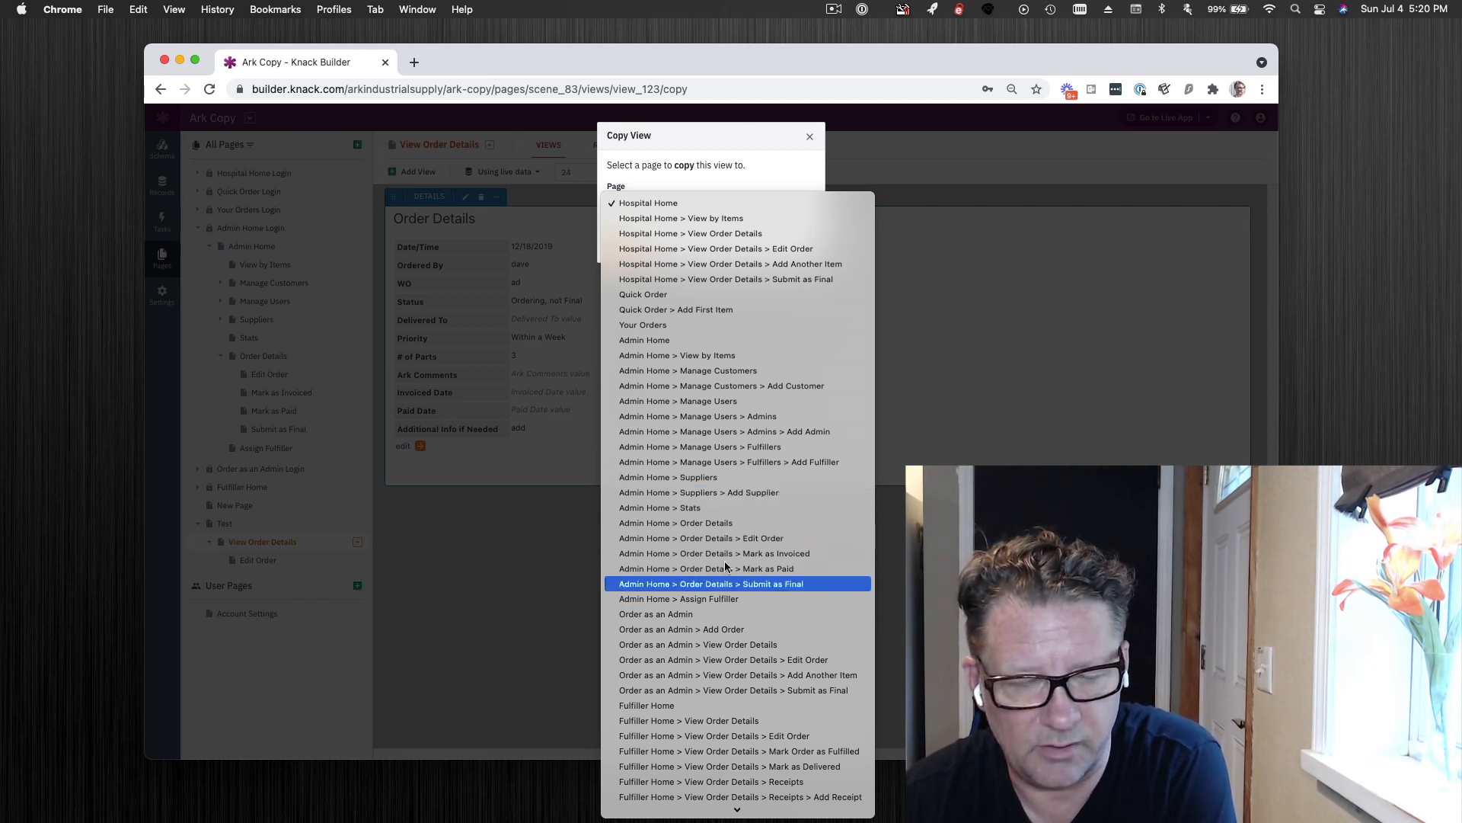
{"action": "left_click", "coordinate": [808, 138]}
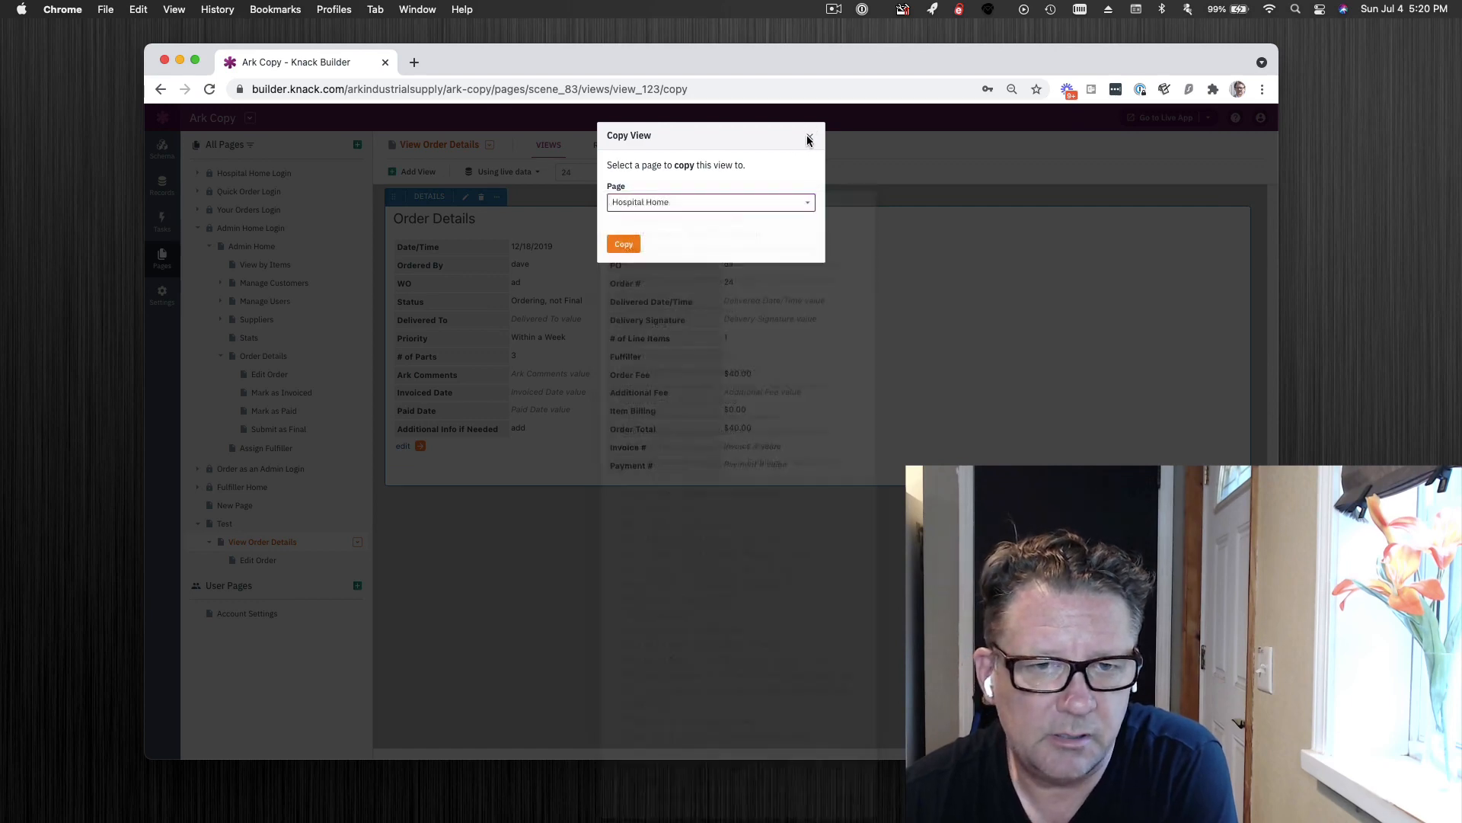
{"action": "left_click", "coordinate": [809, 137]}
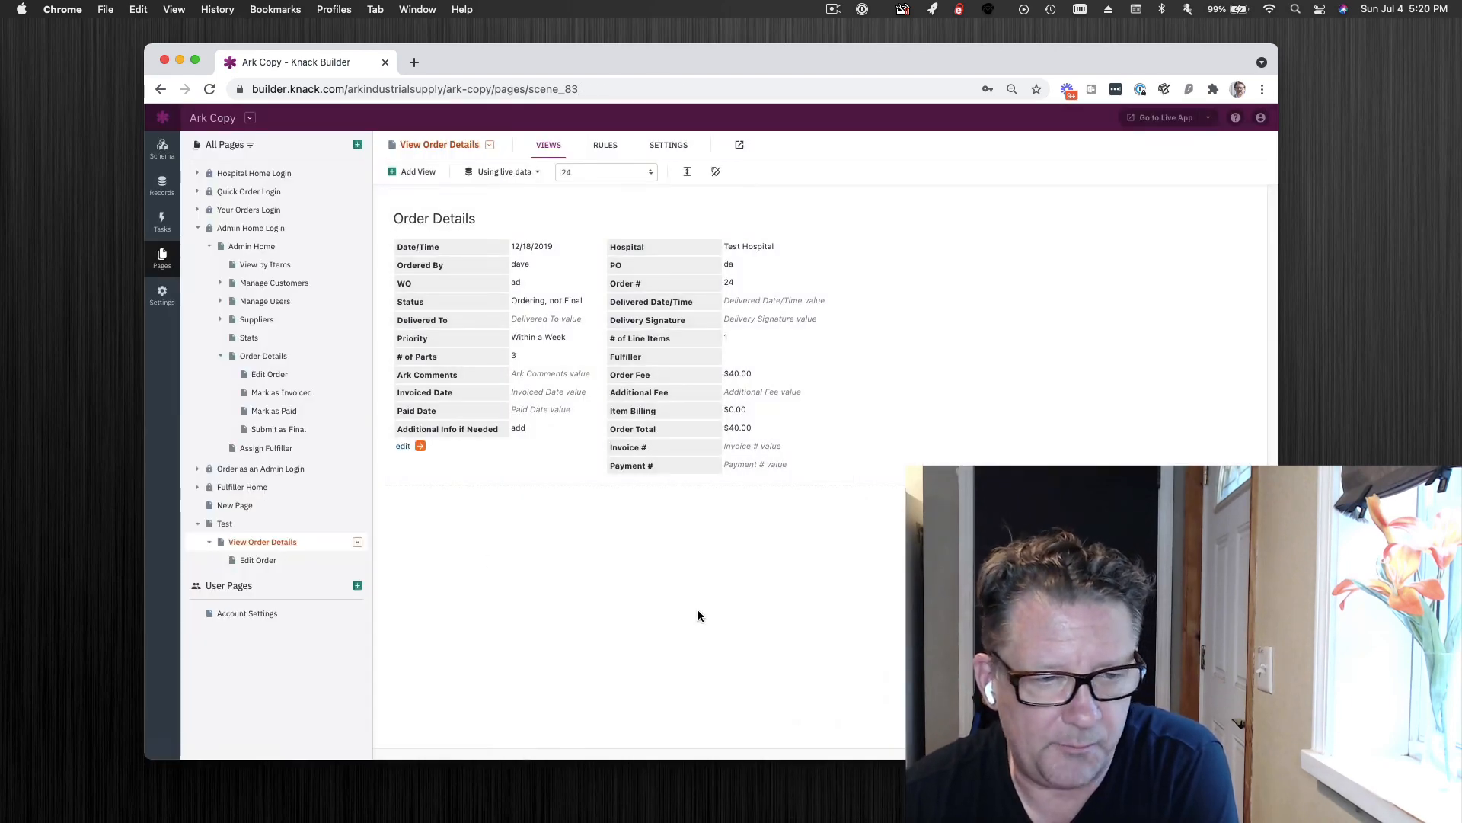
Step: Delete the Test page together with its child pages
{"action": "left_click", "coordinate": [257, 358]}
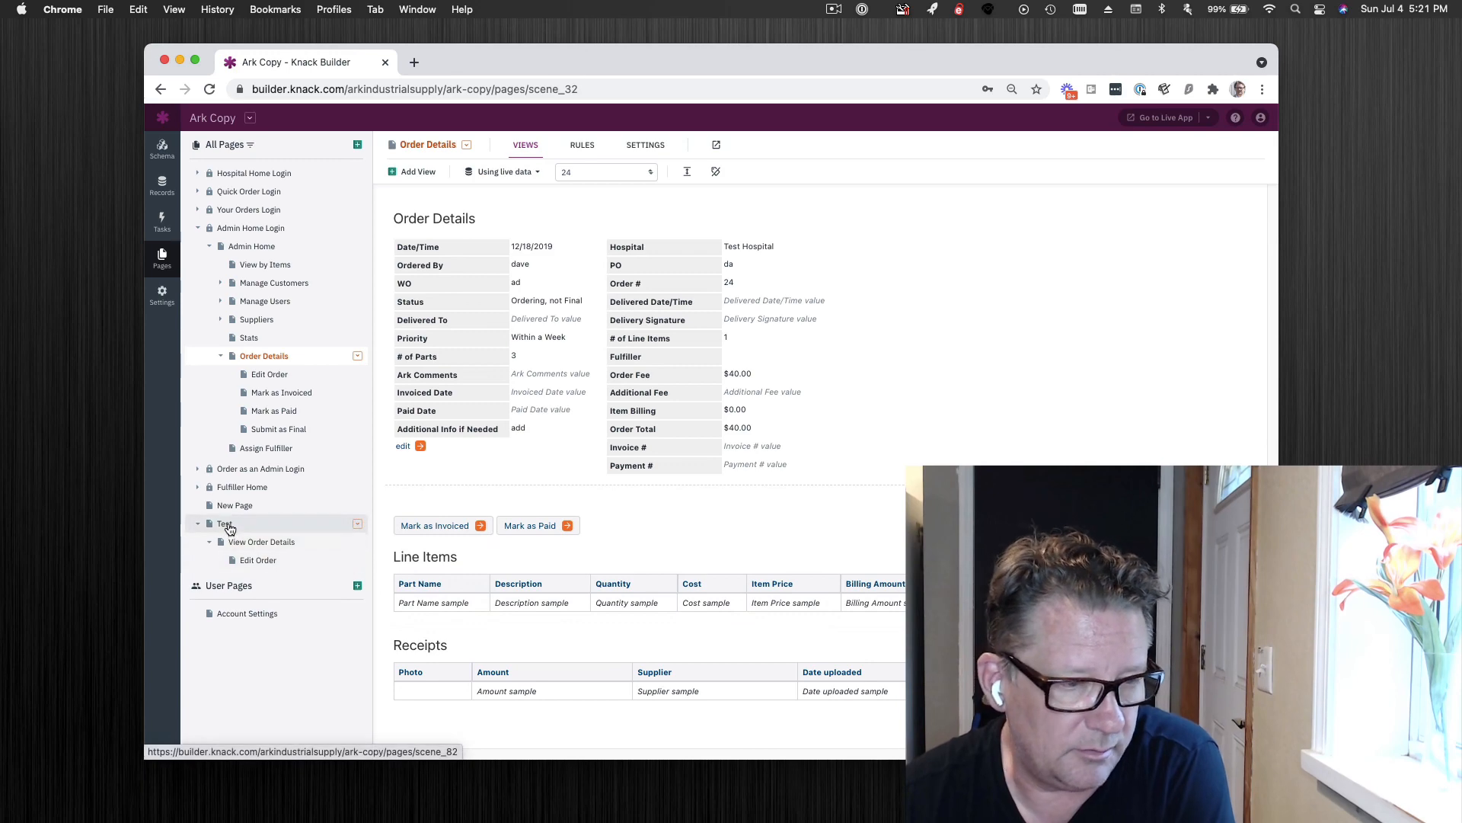
{"action": "left_click", "coordinate": [311, 524]}
{"action": "left_click", "coordinate": [363, 531]}
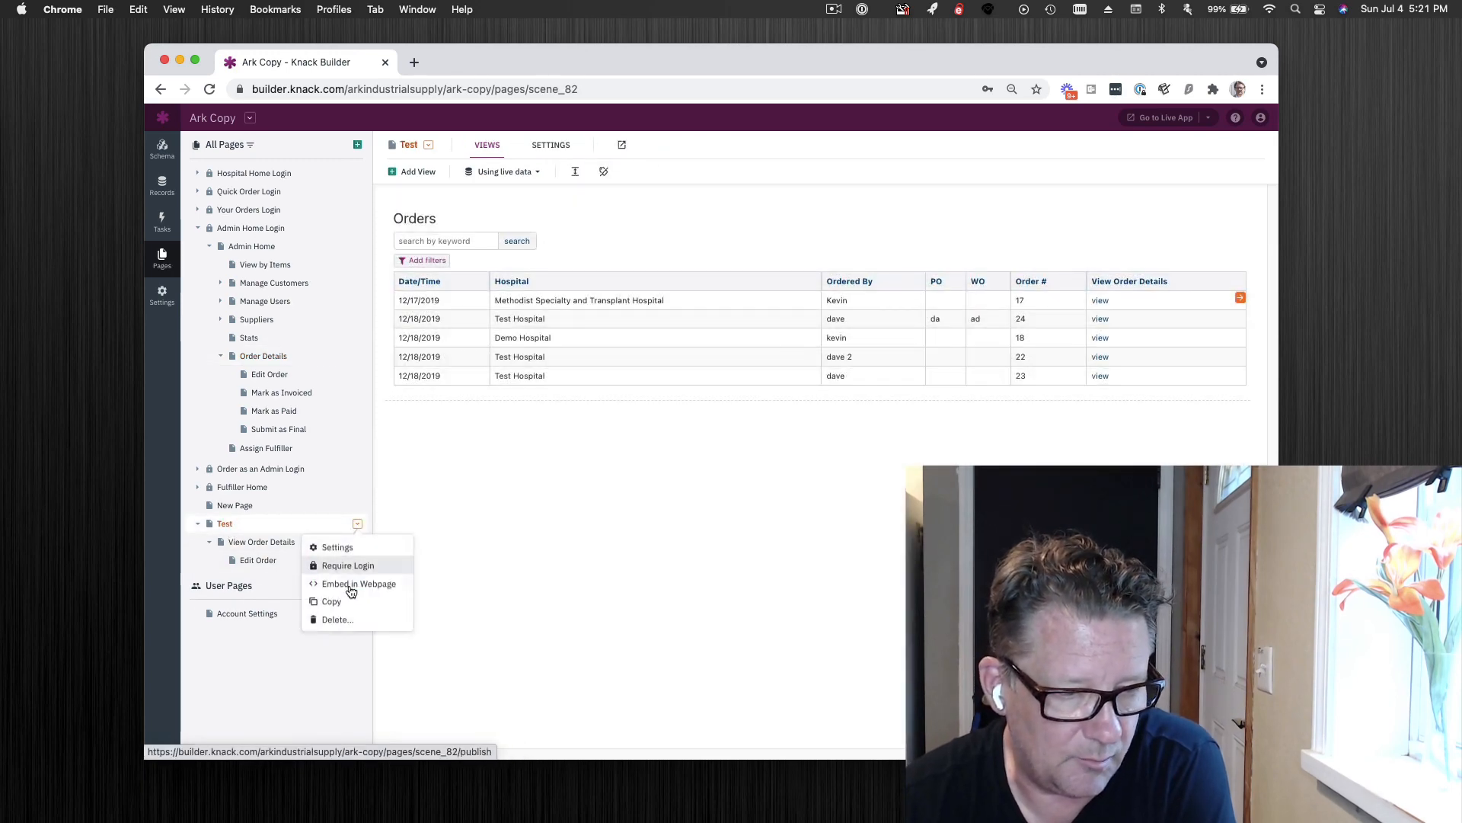
{"action": "left_click", "coordinate": [359, 616]}
{"action": "left_click", "coordinate": [687, 291]}
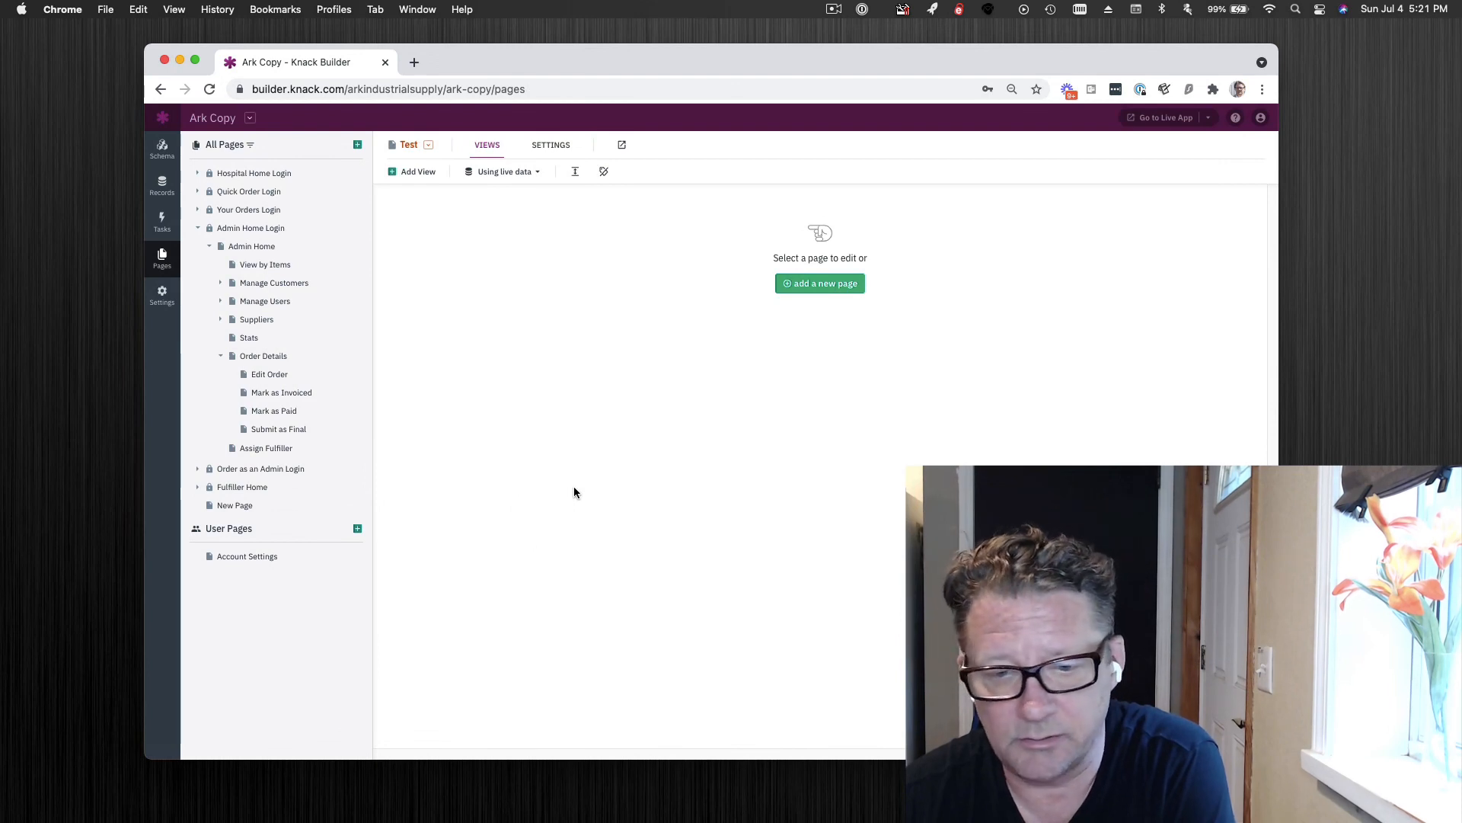
{"action": "left_click", "coordinate": [839, 9]}
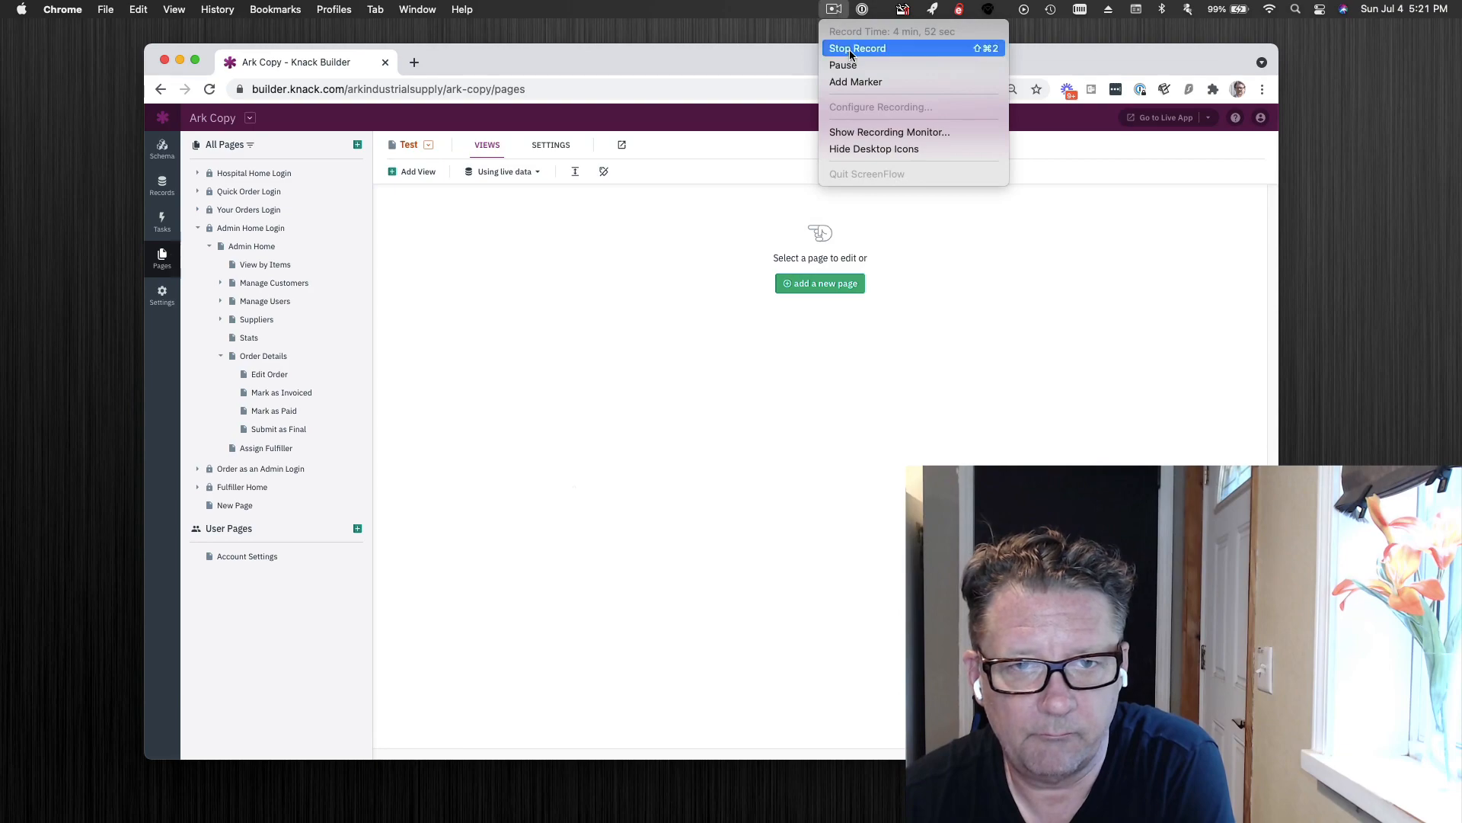